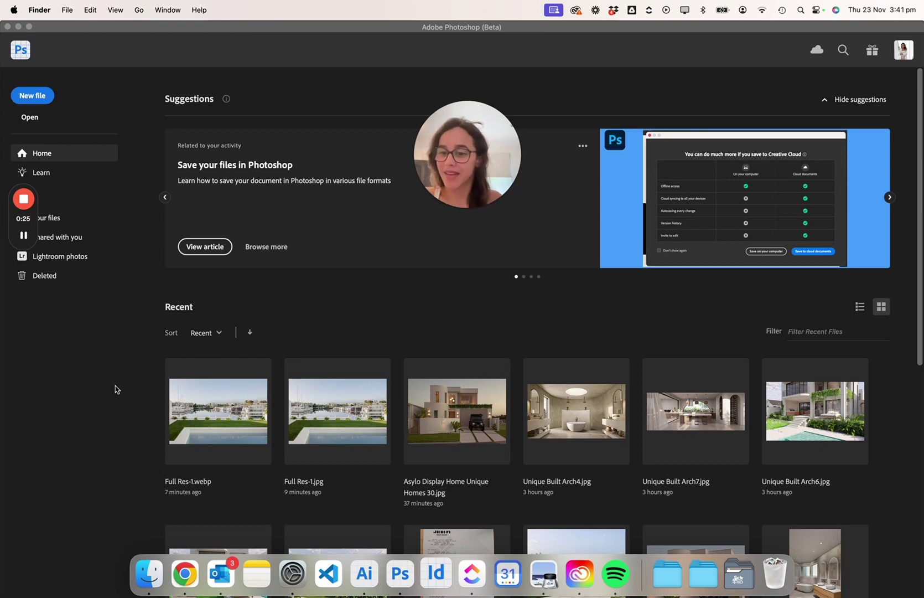
Switch from Finder to Adobe Photoshop (Beta) so its Home screen of recent files shows
click(104, 400)
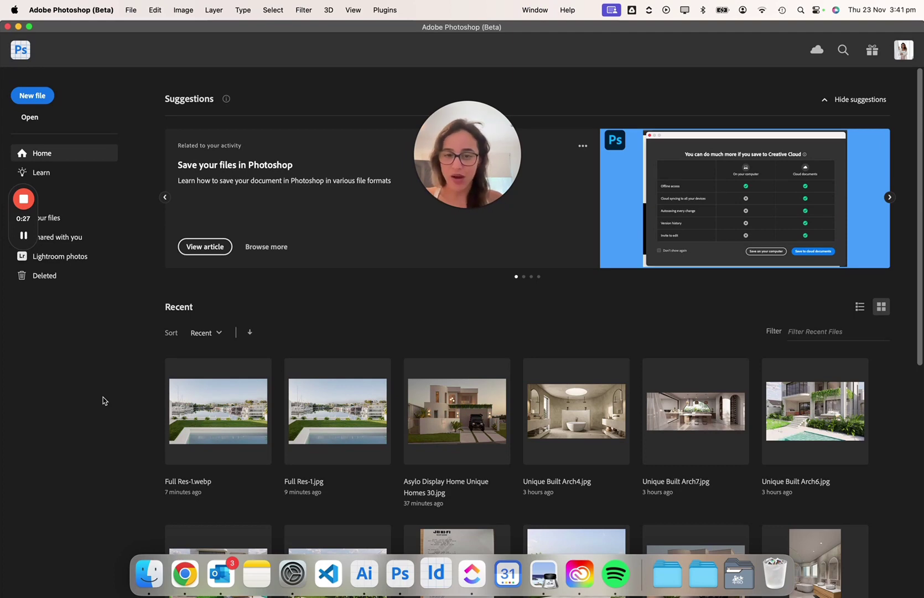
Open the 8192 × 5464 render extra-bath-1.jpg from the HQ Images folder
key(super+o)
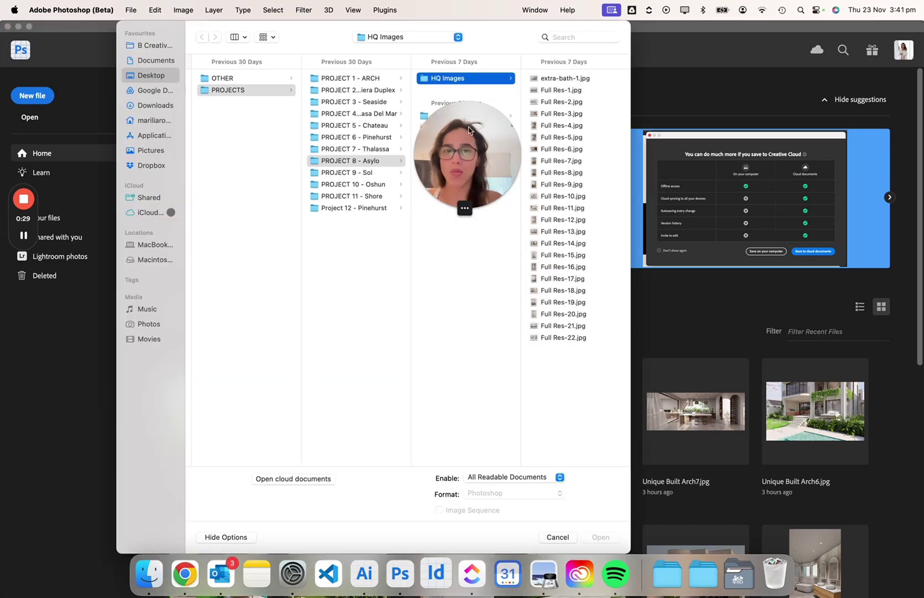
drag(480, 137, 208, 221)
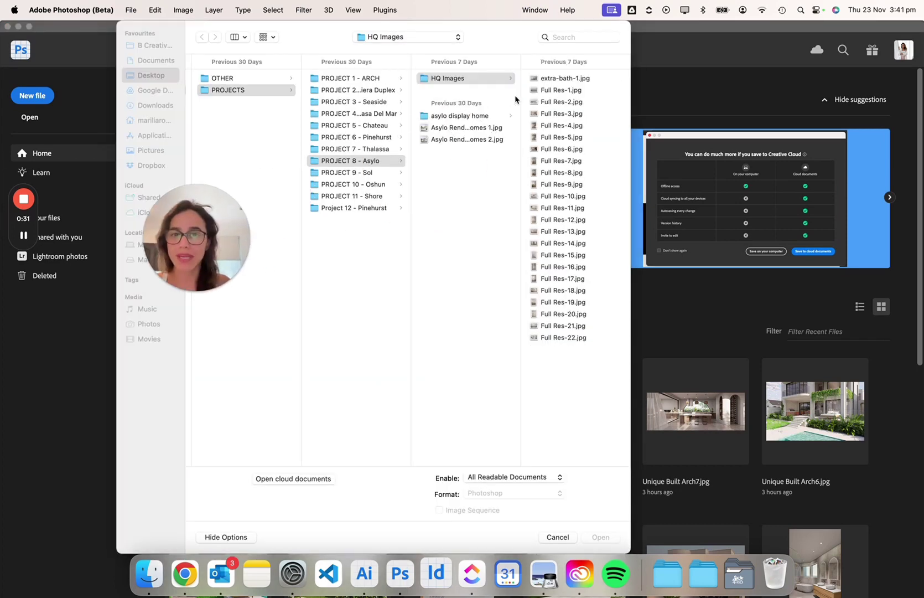
click(430, 82)
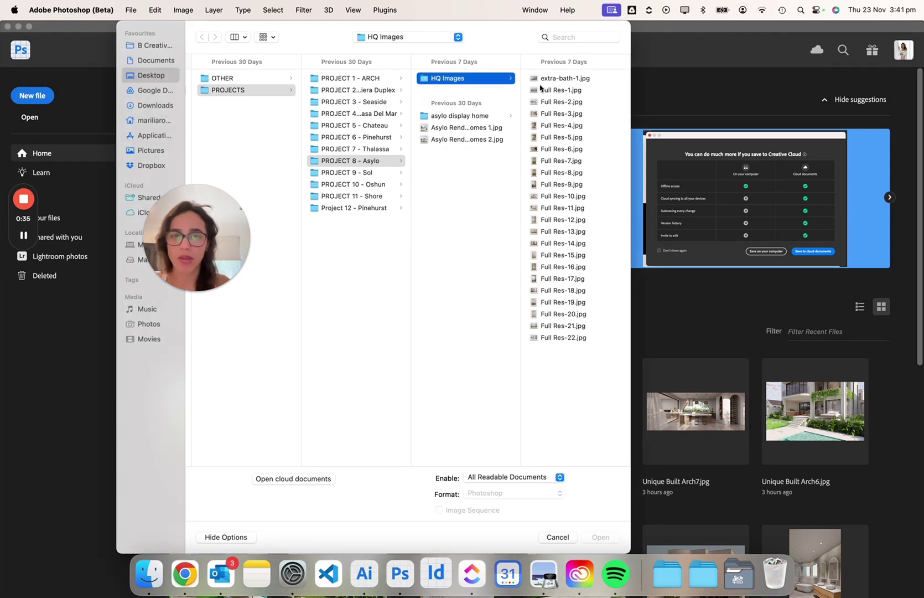
click(558, 81)
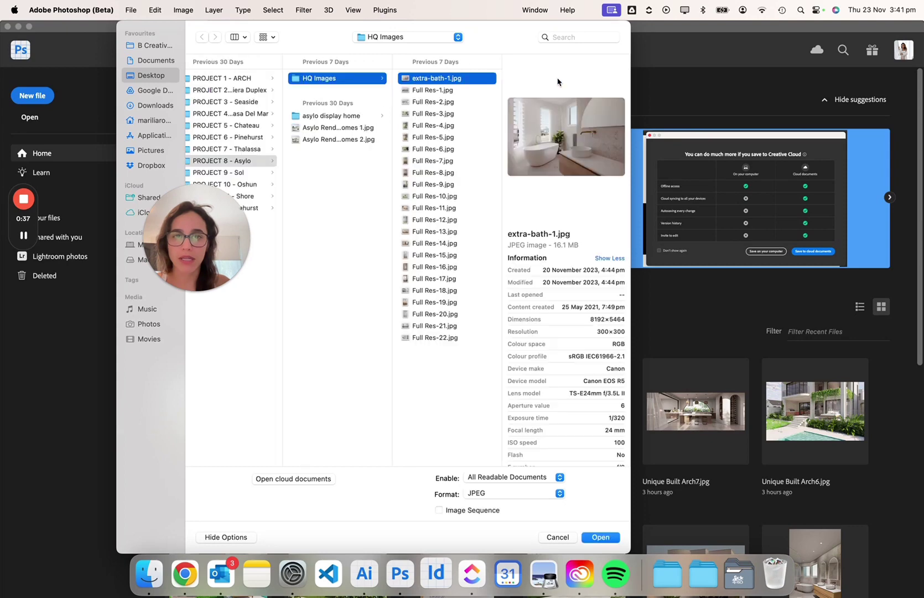
click(601, 537)
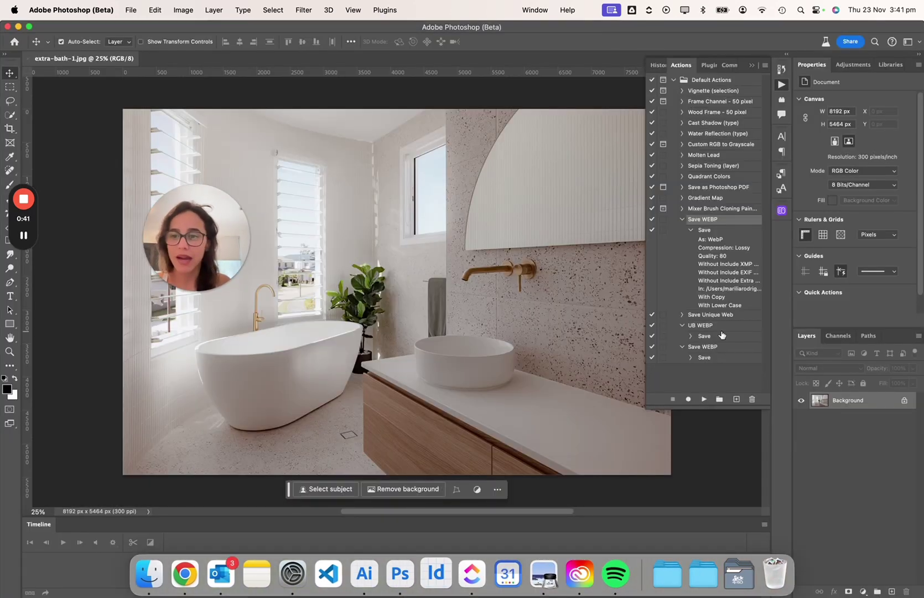
Show the Actions panel via Window > Actions, listing Default Actions with its Save WEBP action
click(782, 85)
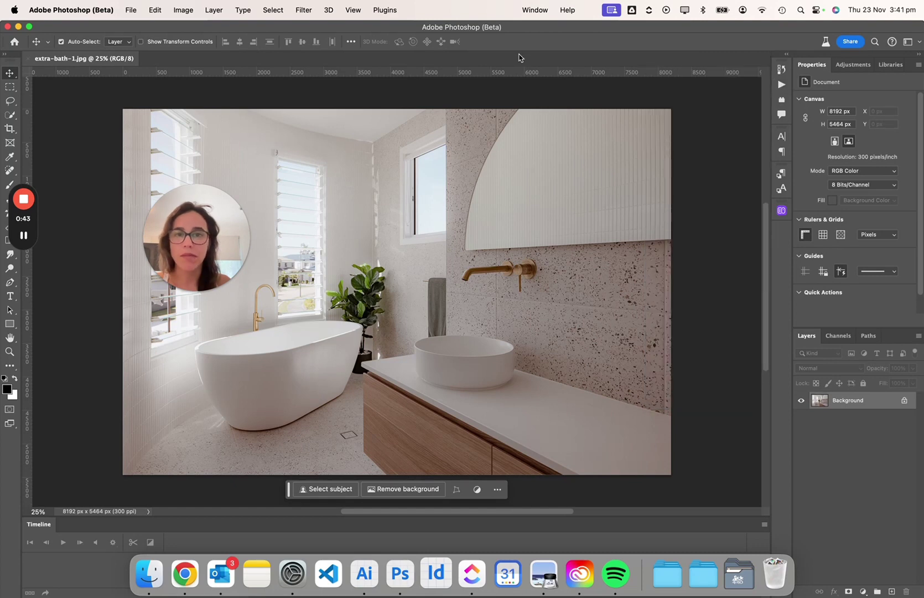
click(781, 85)
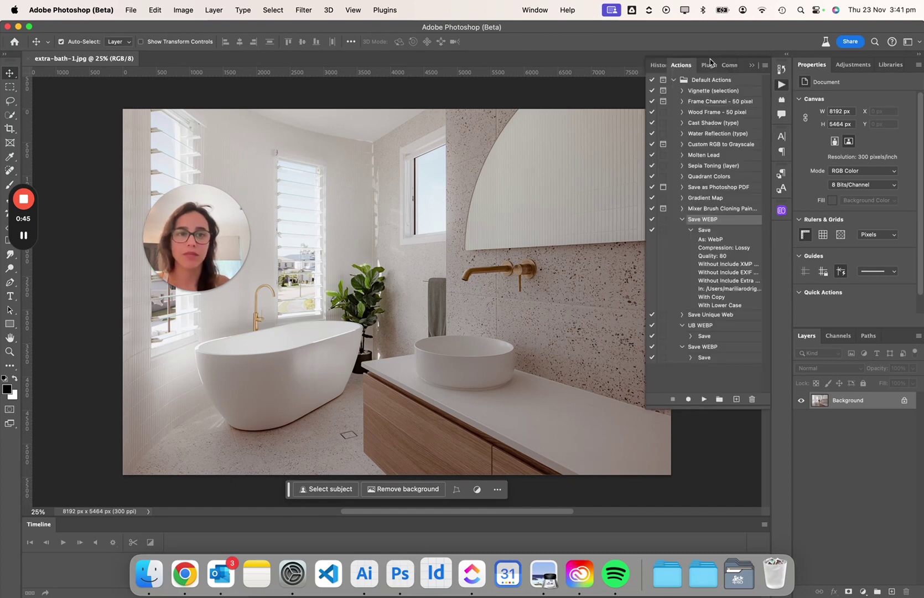
click(782, 85)
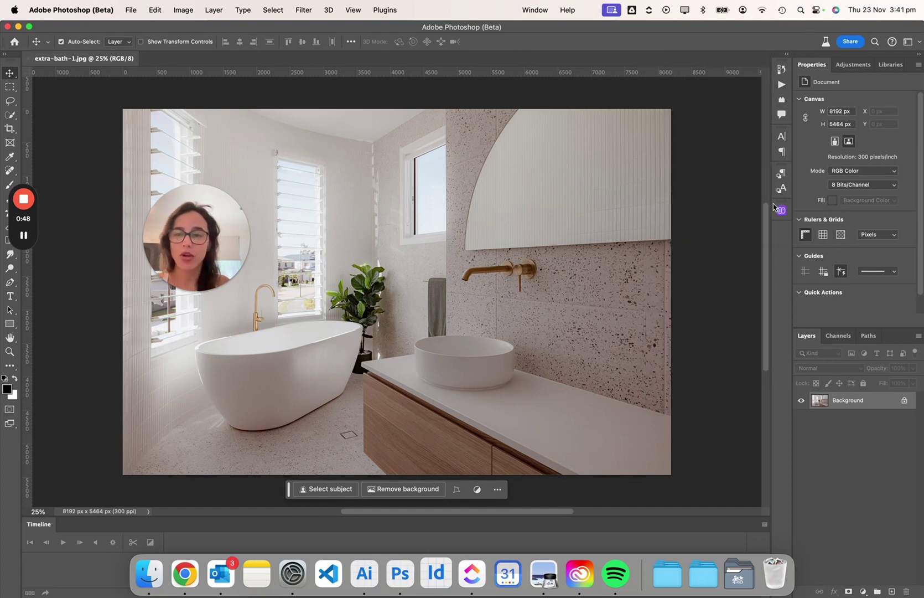
click(537, 10)
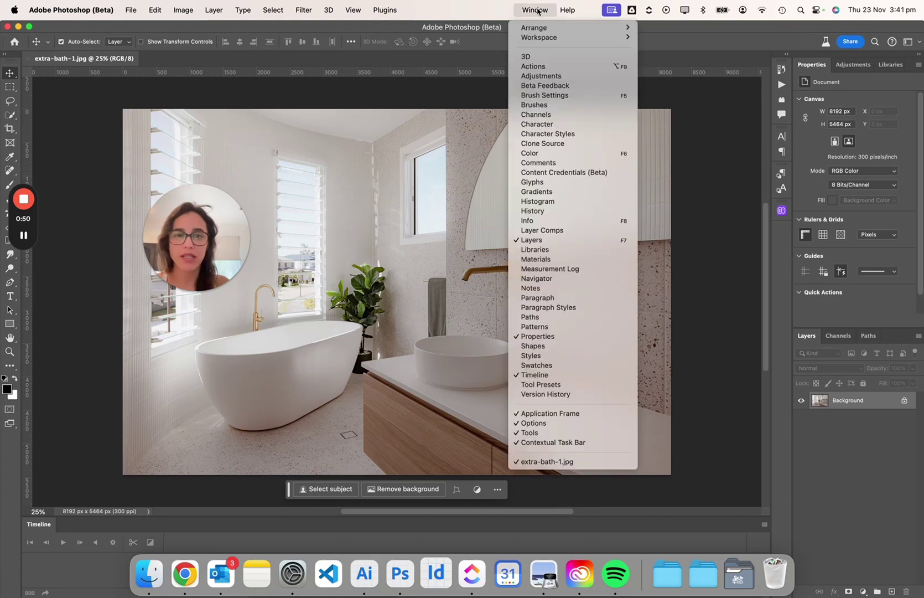
click(533, 66)
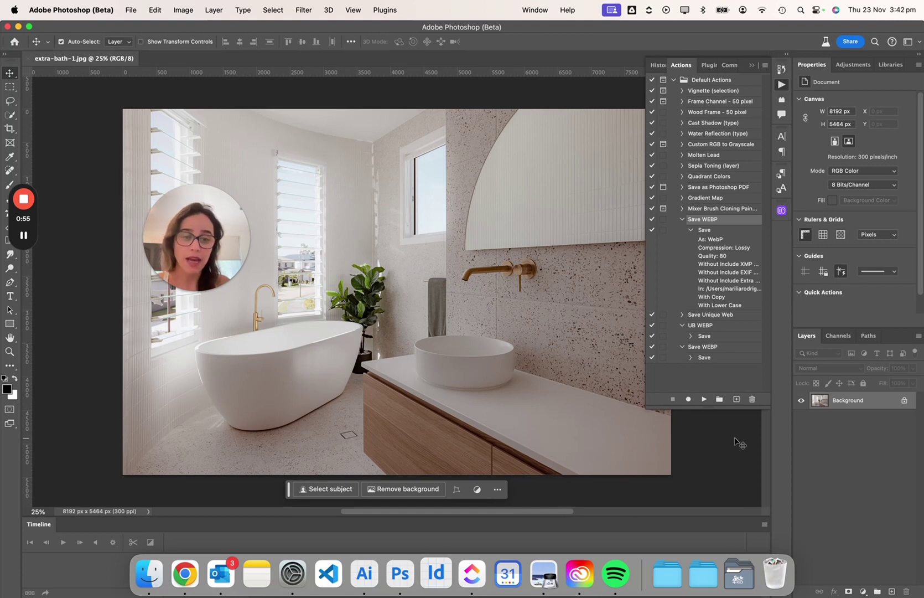
Add a new action named 'Save WEBP Images' to Default Actions and begin recording
click(736, 400)
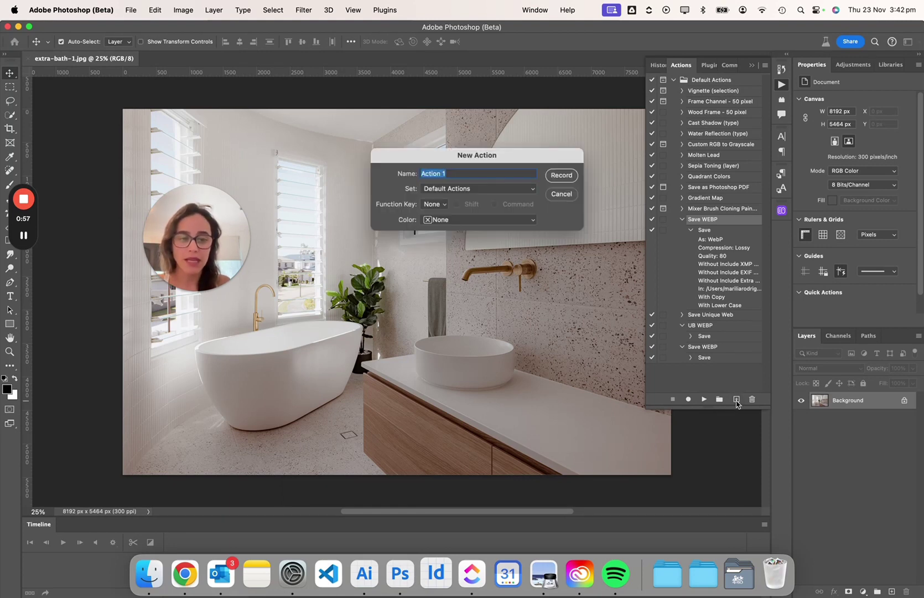
click(463, 174)
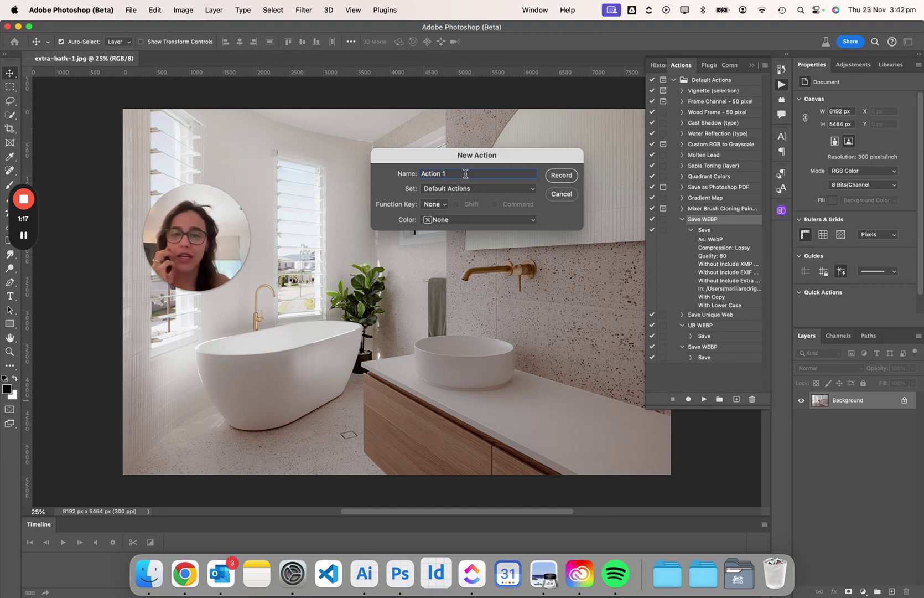
drag(454, 174, 410, 173)
text(Save WEBP)
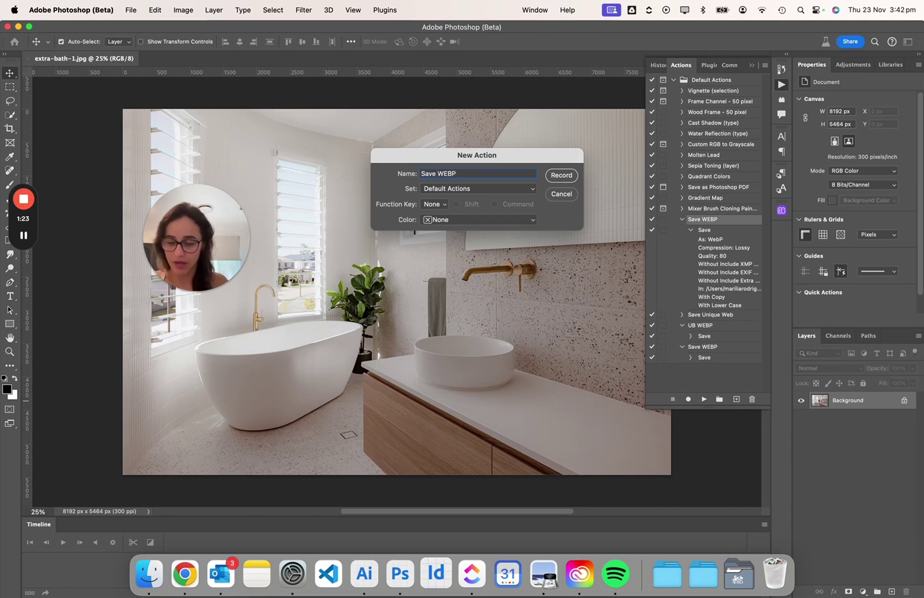
text( Images)
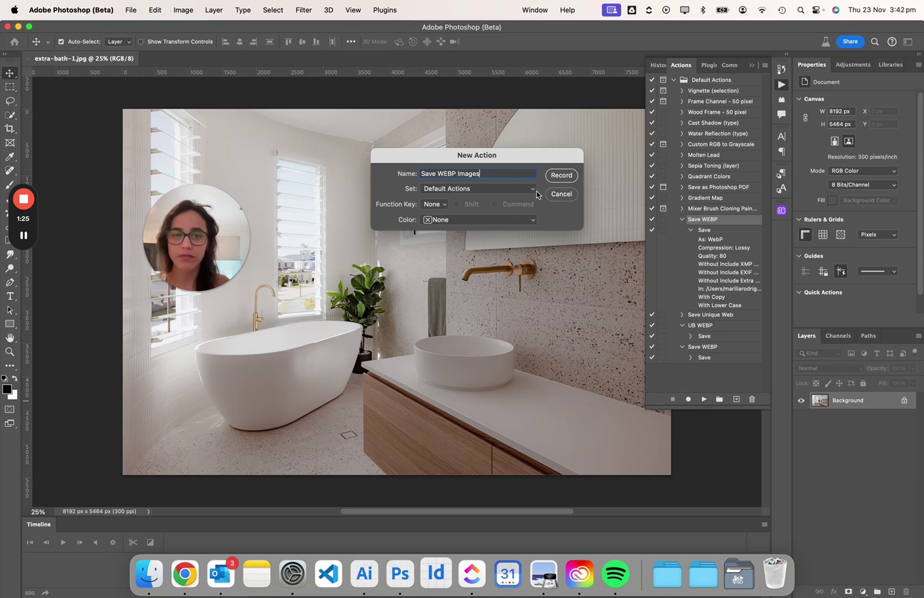
click(571, 176)
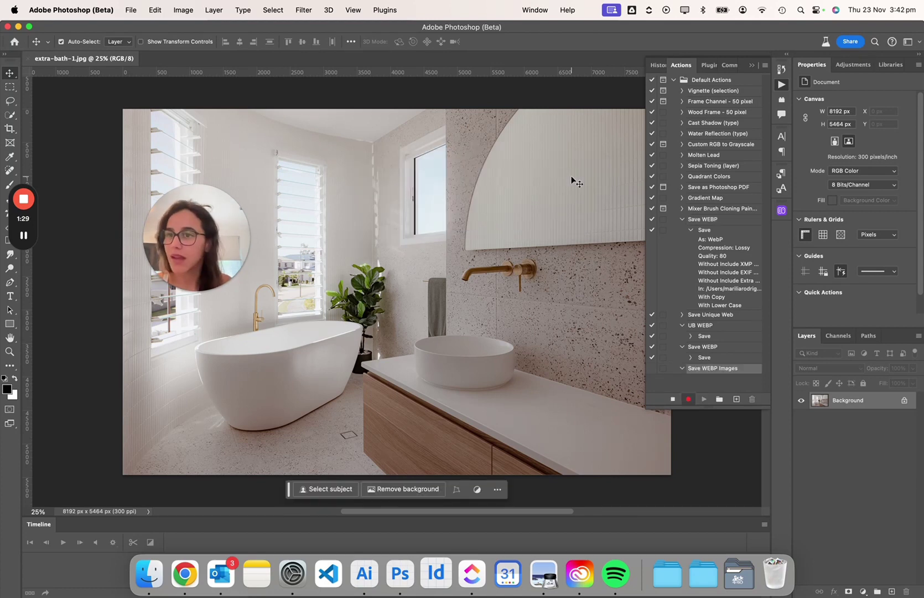
Start a File > Save a Copy with WebP format and HQ Images as the destination
click(132, 11)
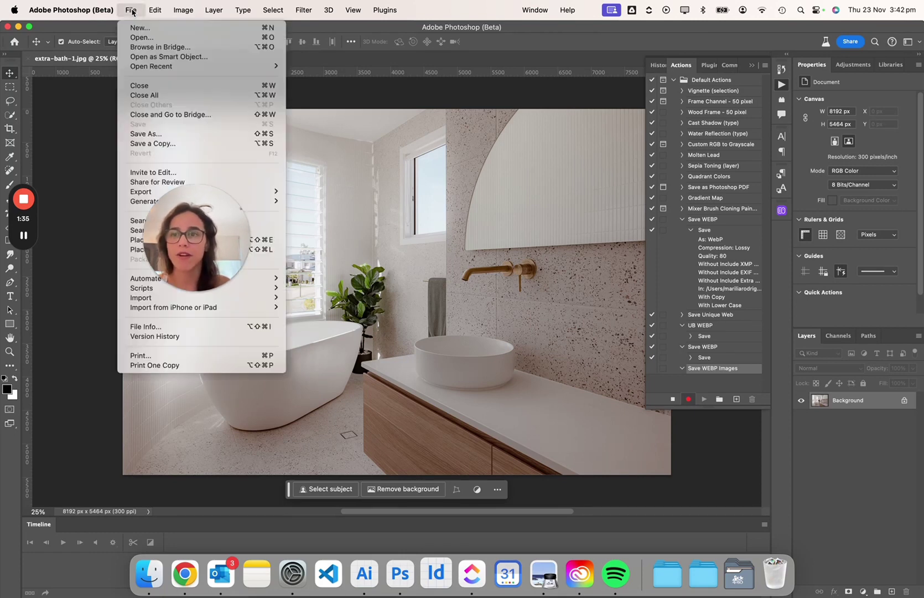
click(183, 250)
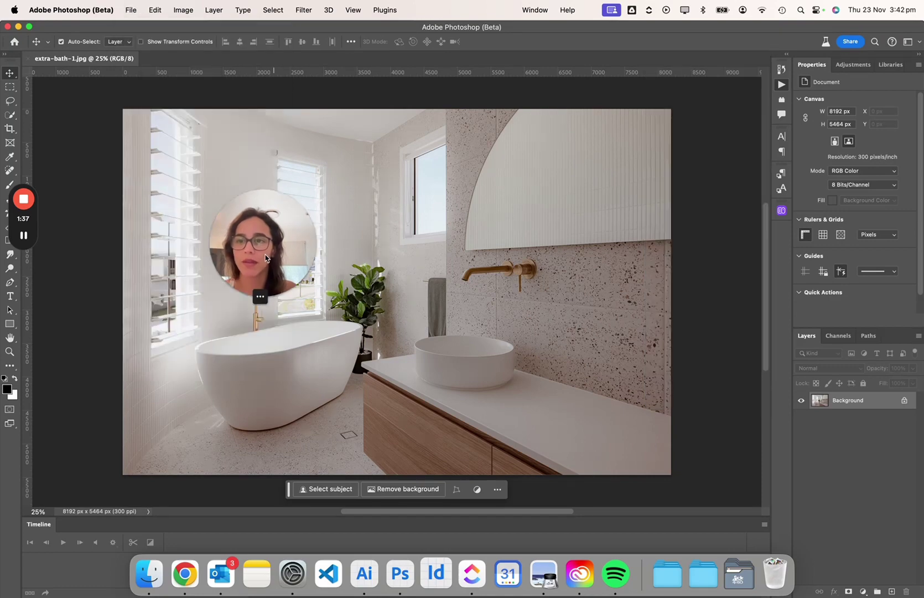
click(130, 10)
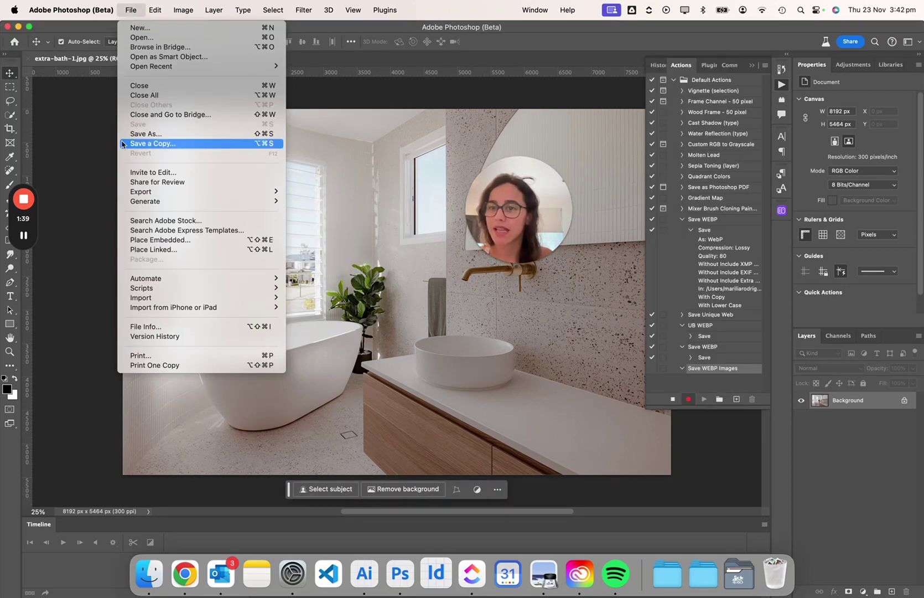
click(244, 145)
drag(496, 215, 602, 151)
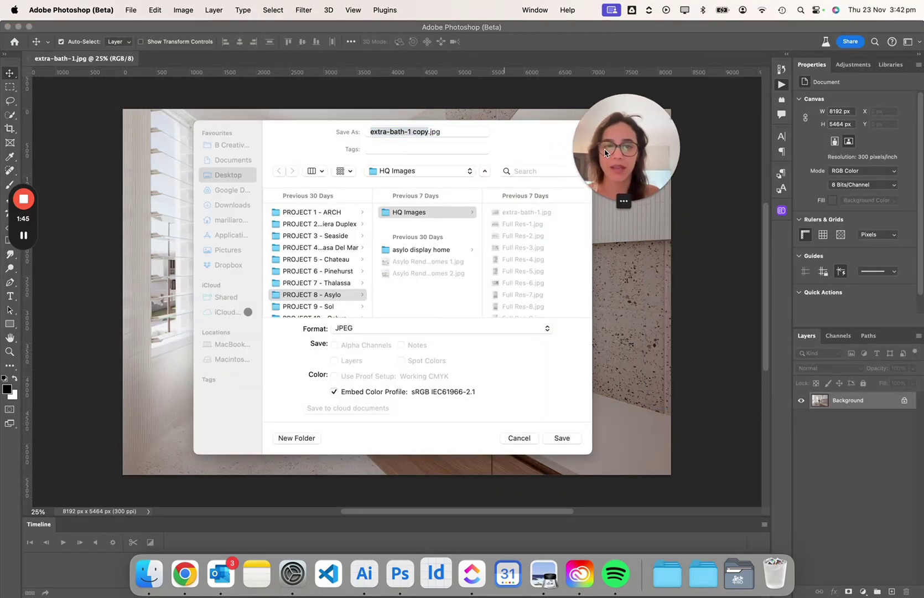
click(361, 329)
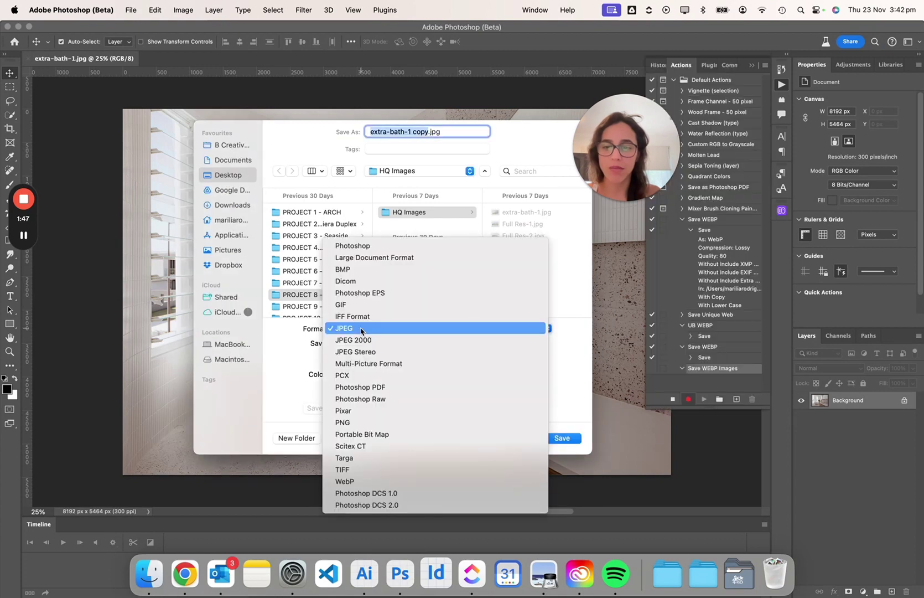
click(341, 483)
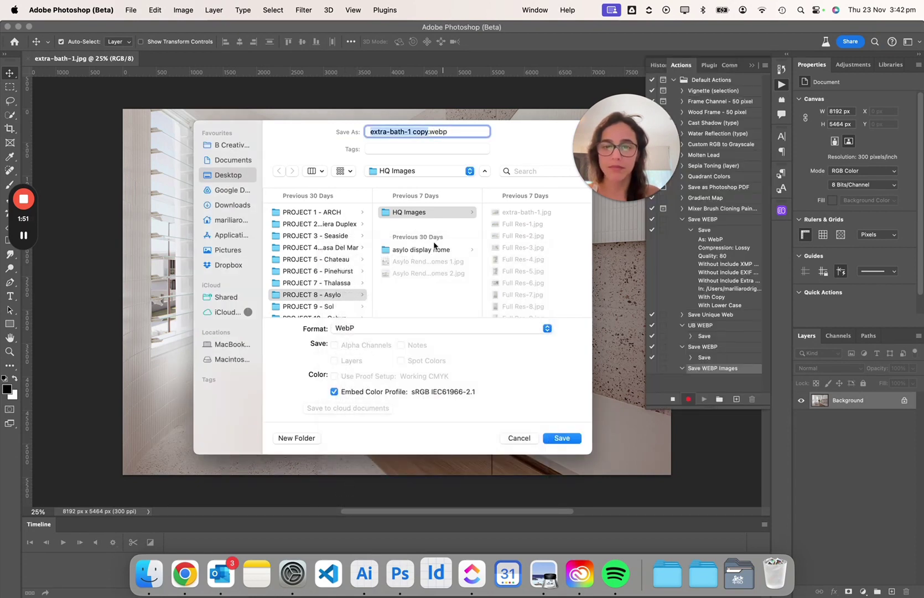
click(389, 216)
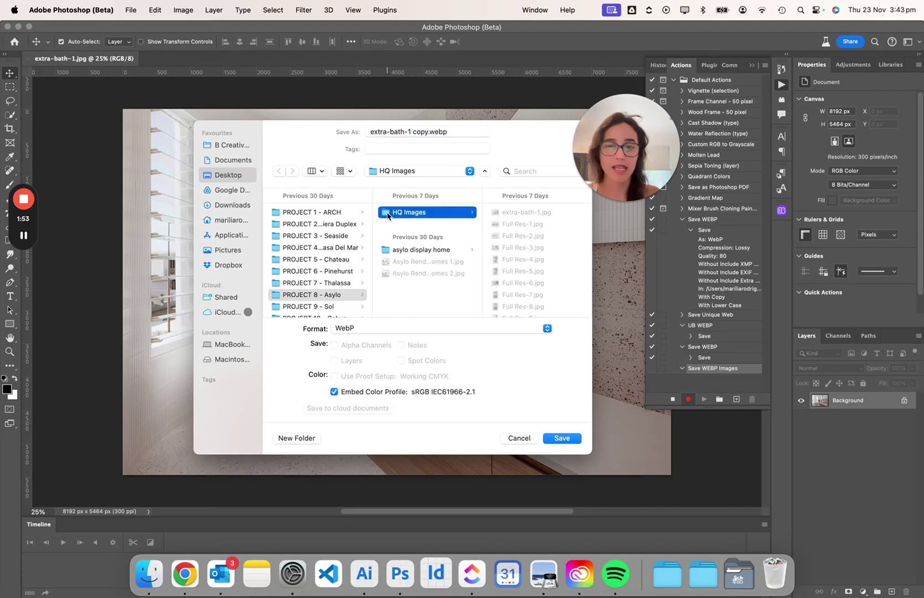
Save extra-bath-1 copy.webp into HQ Images with WebP quality set to 80
click(574, 439)
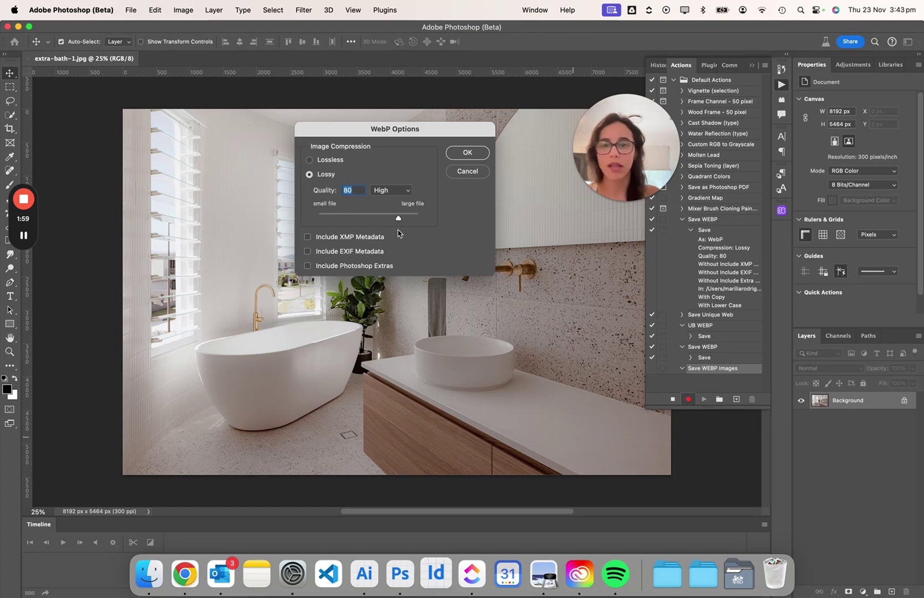
drag(398, 218, 426, 218)
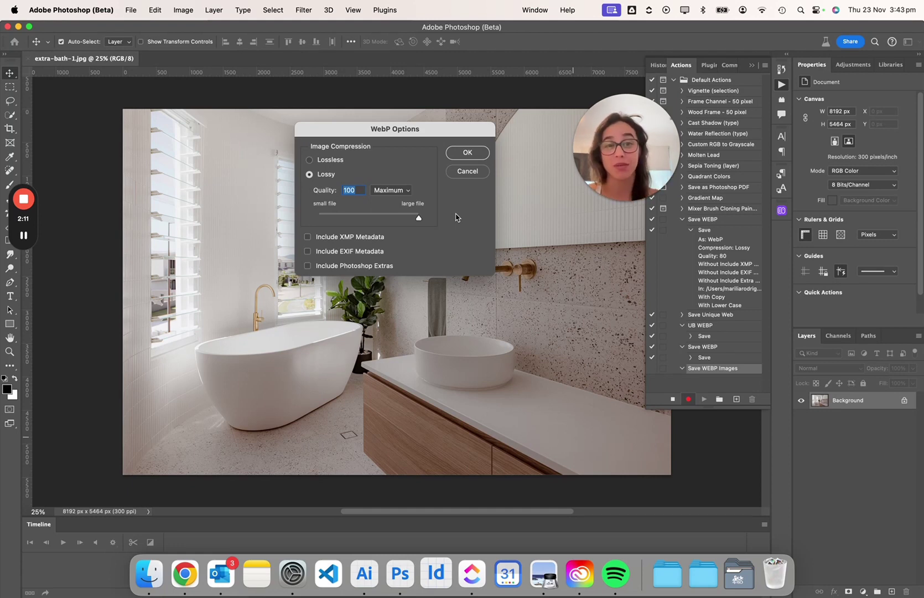
text(80)
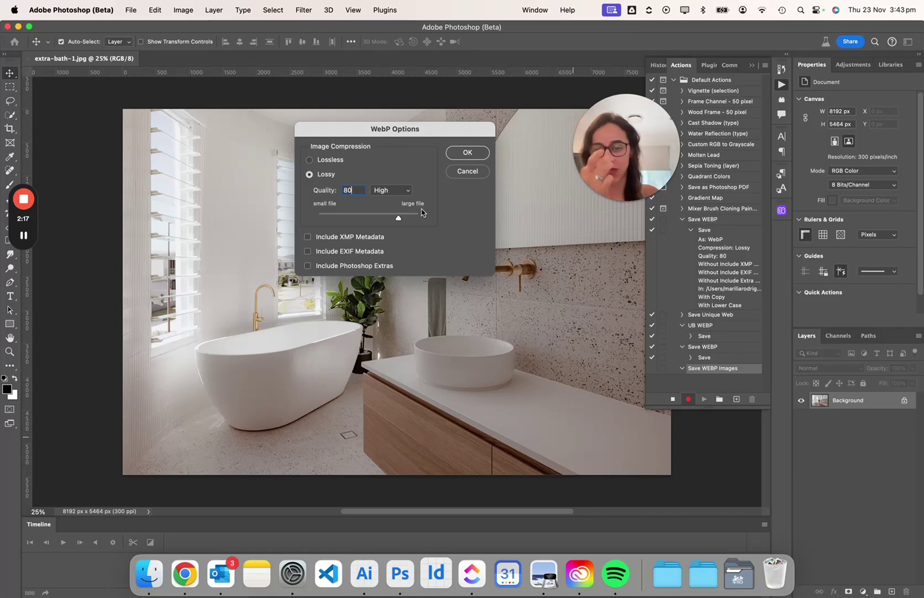
click(479, 155)
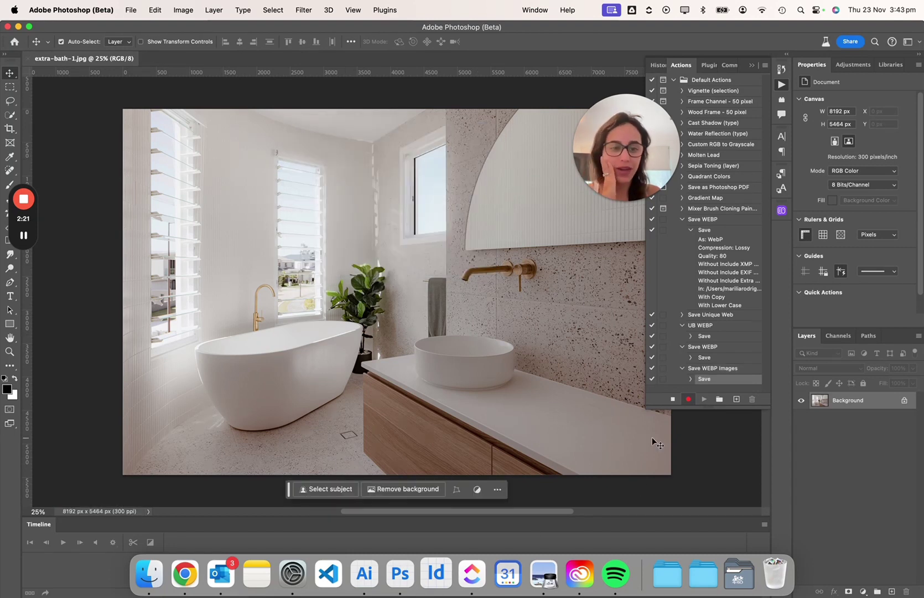
Stop recording the action, close extra-bath-1.jpg, and switch to Finder
click(672, 399)
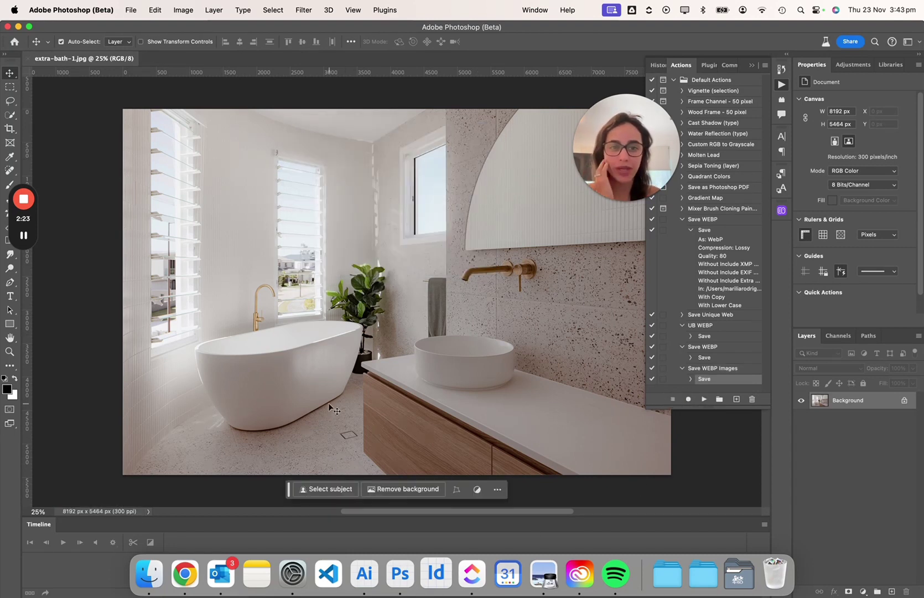
click(28, 58)
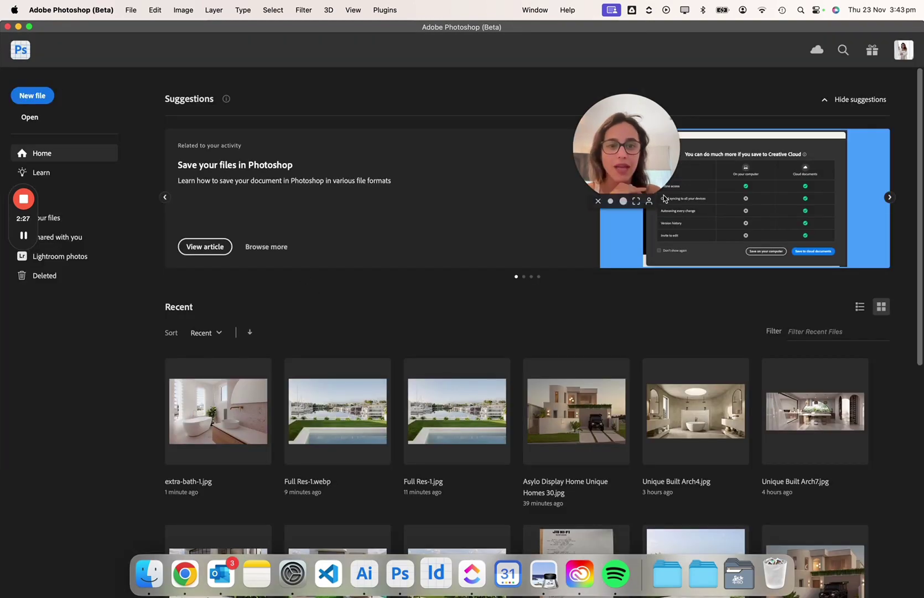
key(super+Tab)
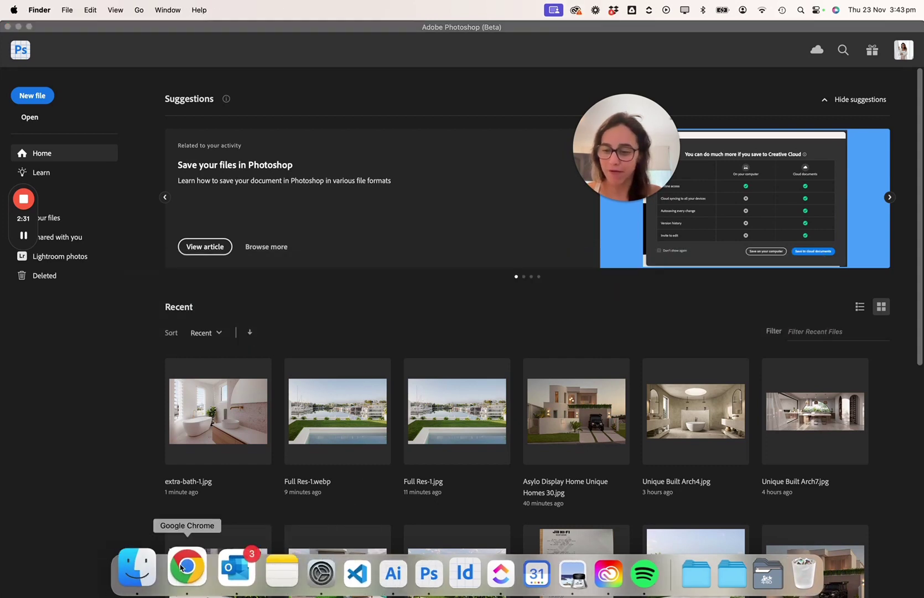
click(145, 573)
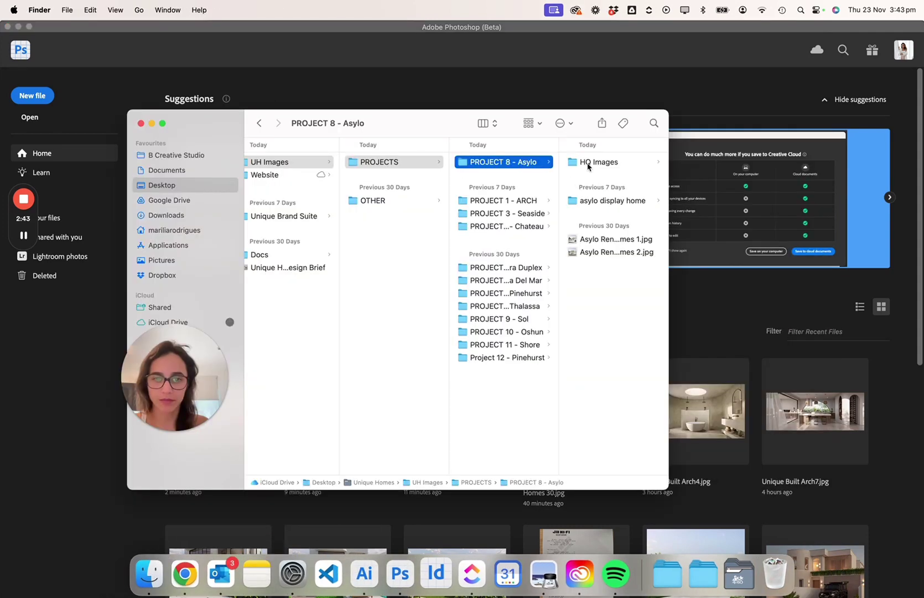
click(589, 161)
click(607, 161)
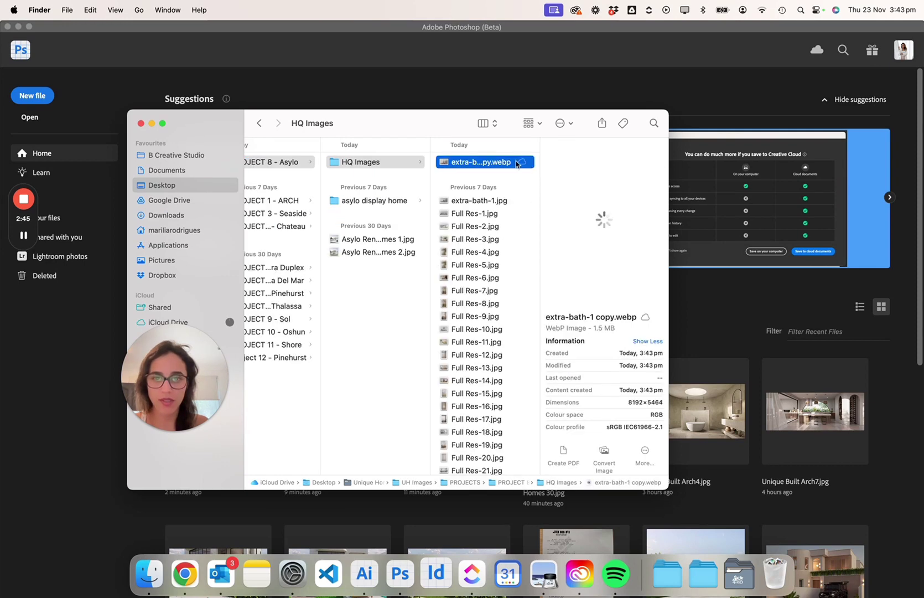
click(485, 203)
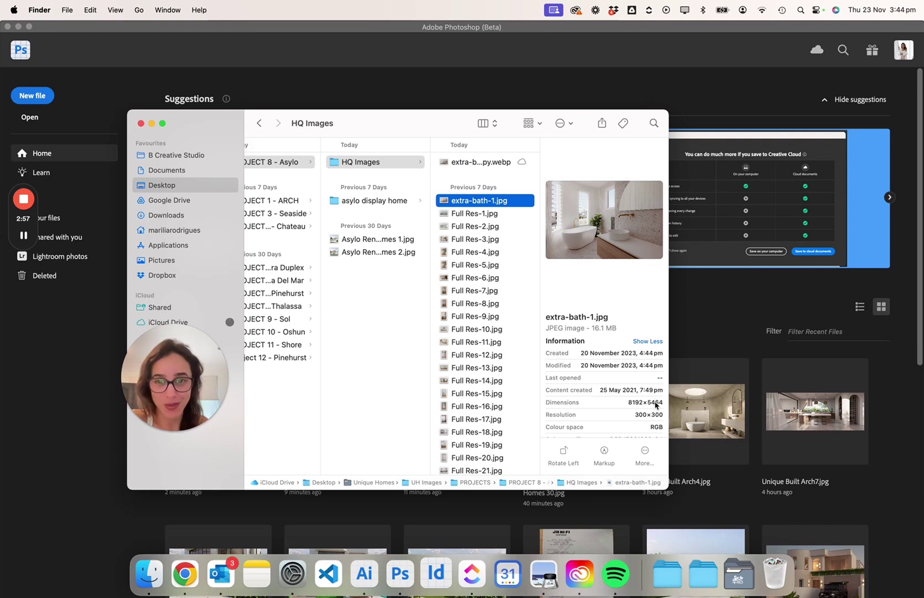
click(472, 161)
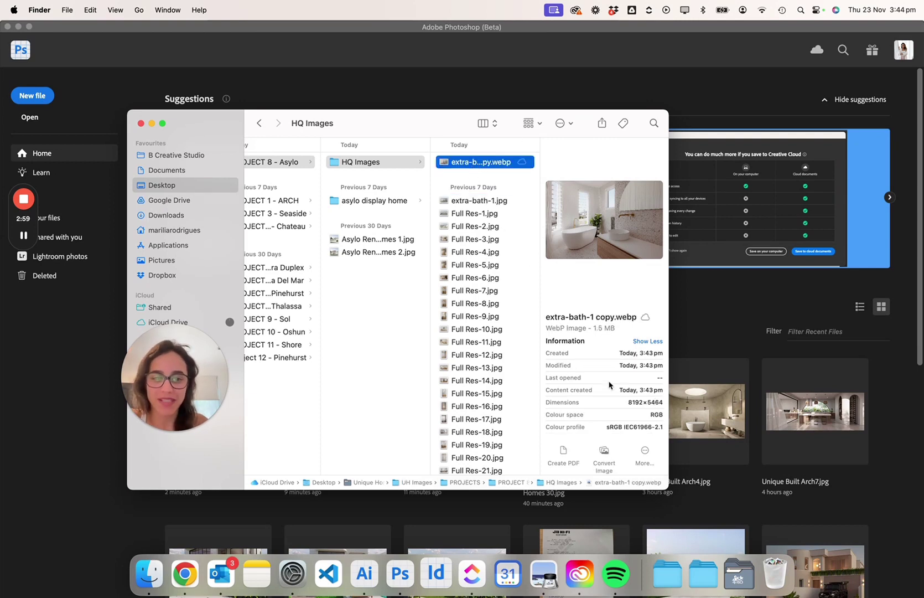
drag(629, 402, 644, 402)
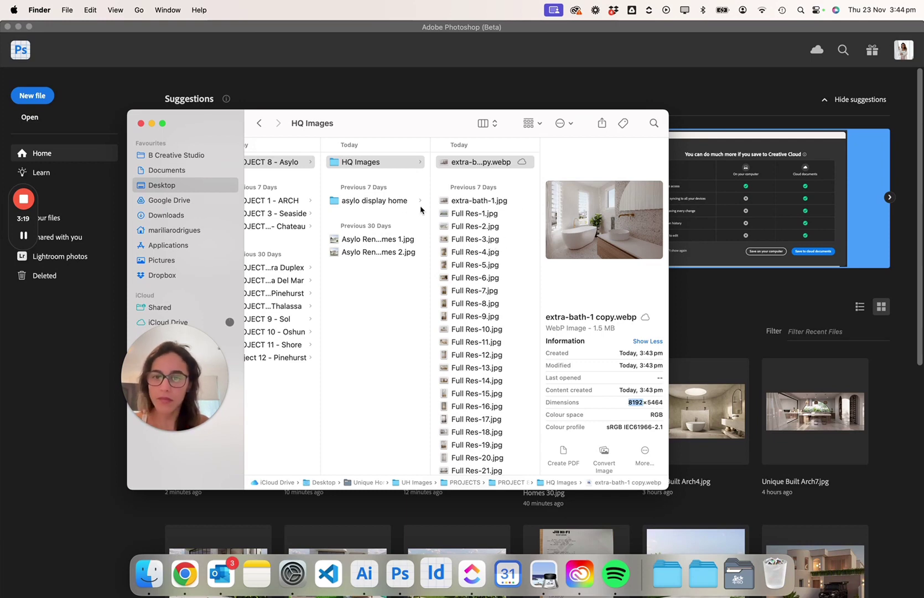
Launch File > Scripts > Image Processor and choose HQ Images as the source folder
click(141, 123)
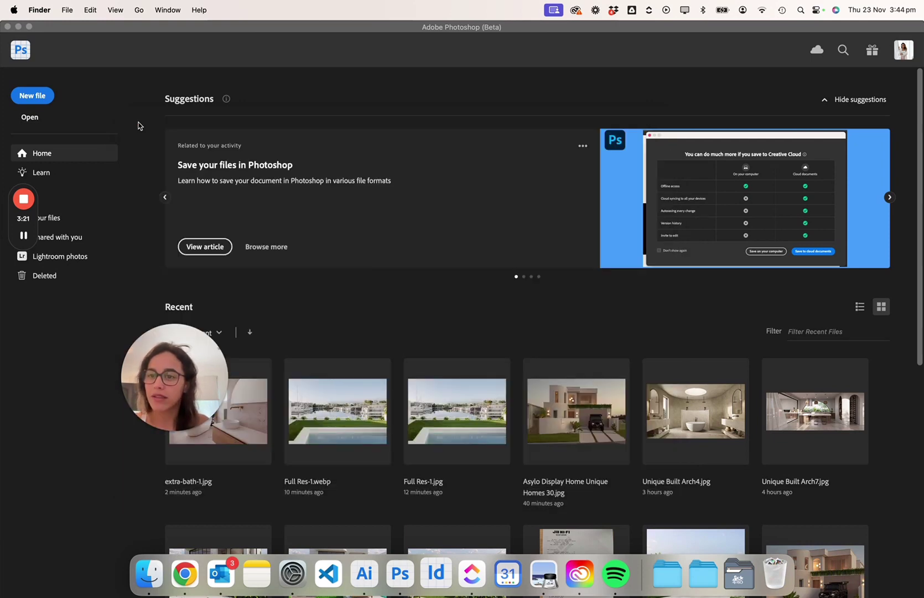
drag(178, 387, 109, 362)
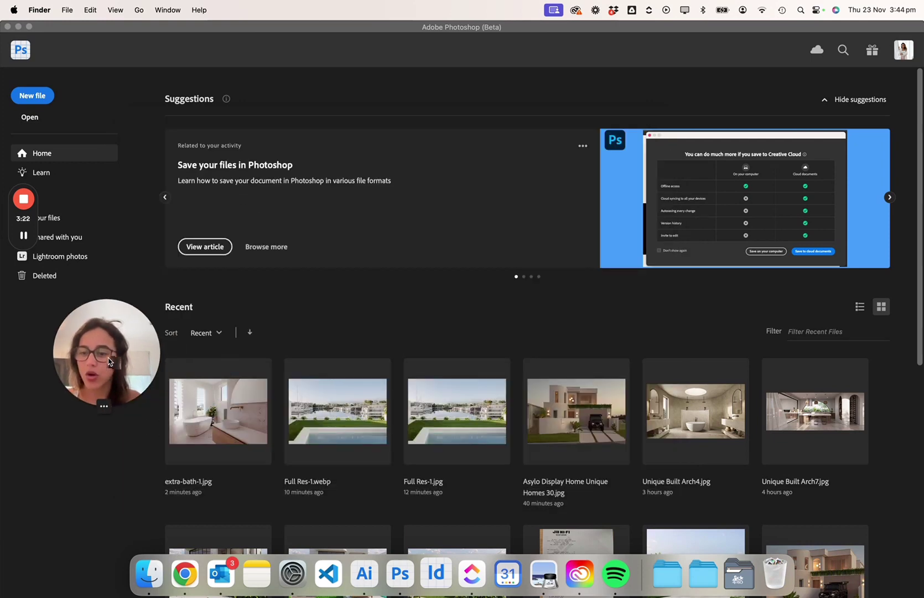
click(67, 10)
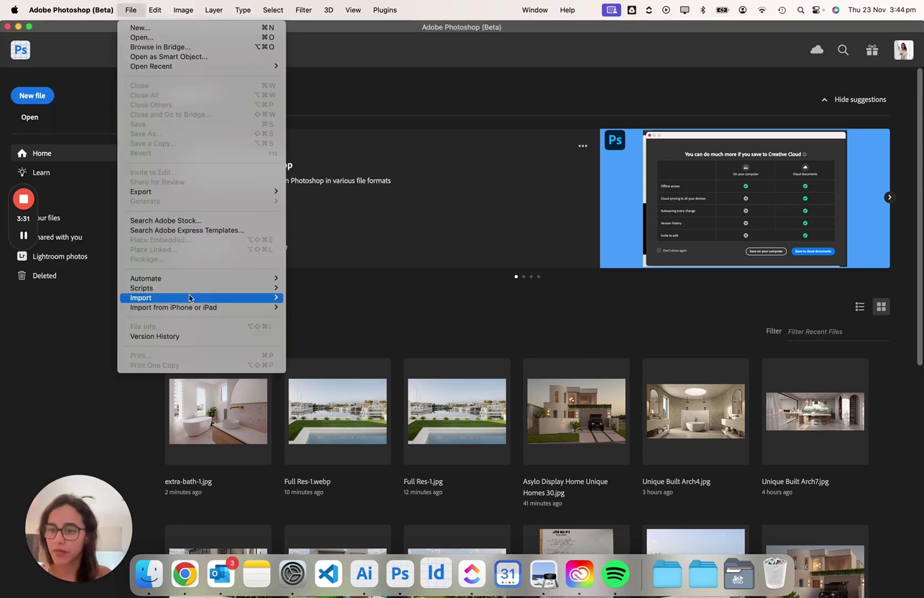
mouse_move(194, 288)
click(326, 288)
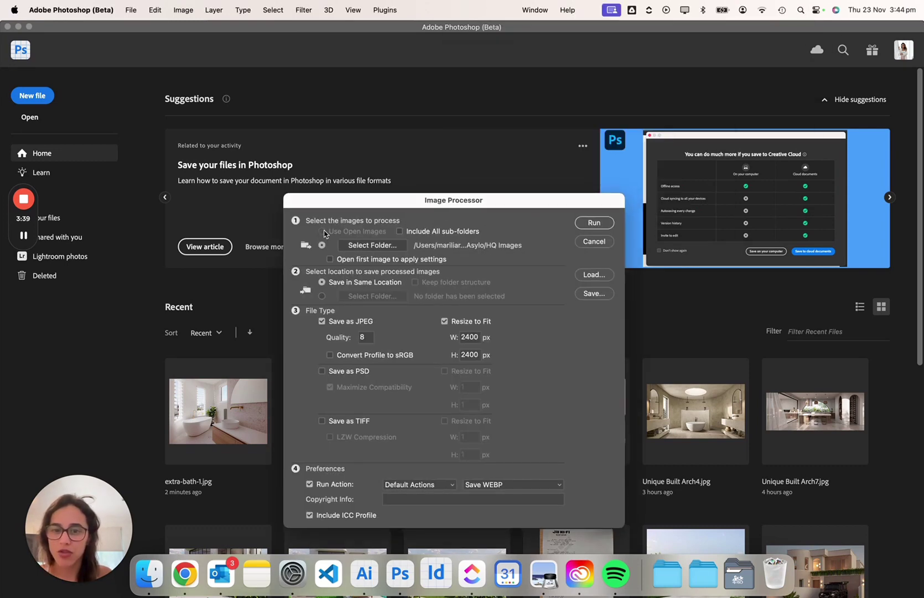
click(368, 247)
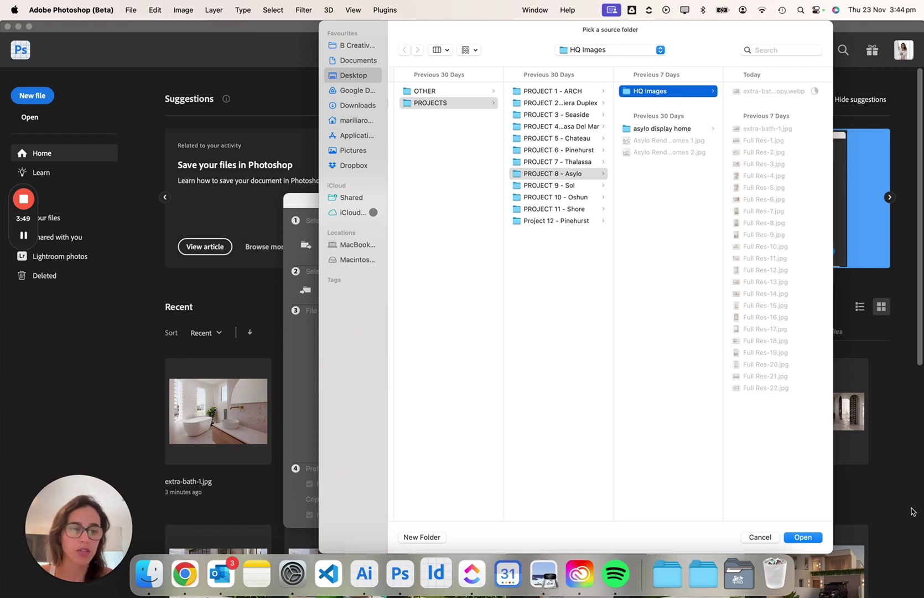
click(803, 537)
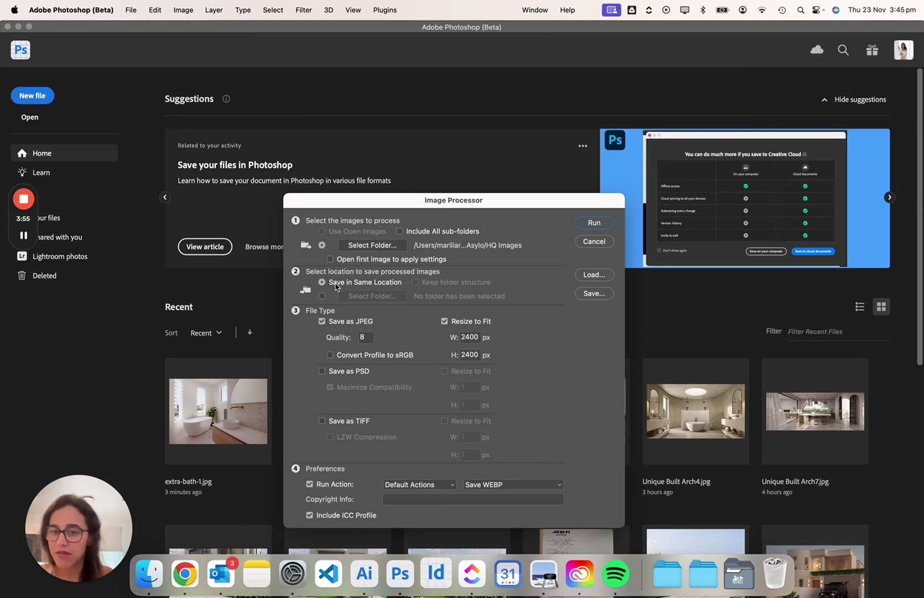
Send output to a new 'WEBP Images' folder created inside PROJECT 8 - Asylo
click(322, 295)
click(376, 297)
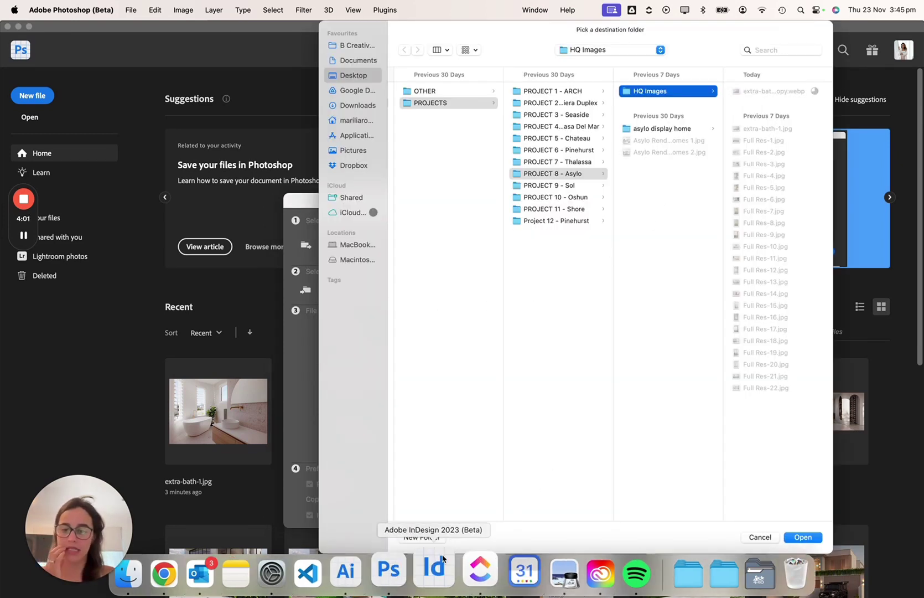
key(Left)
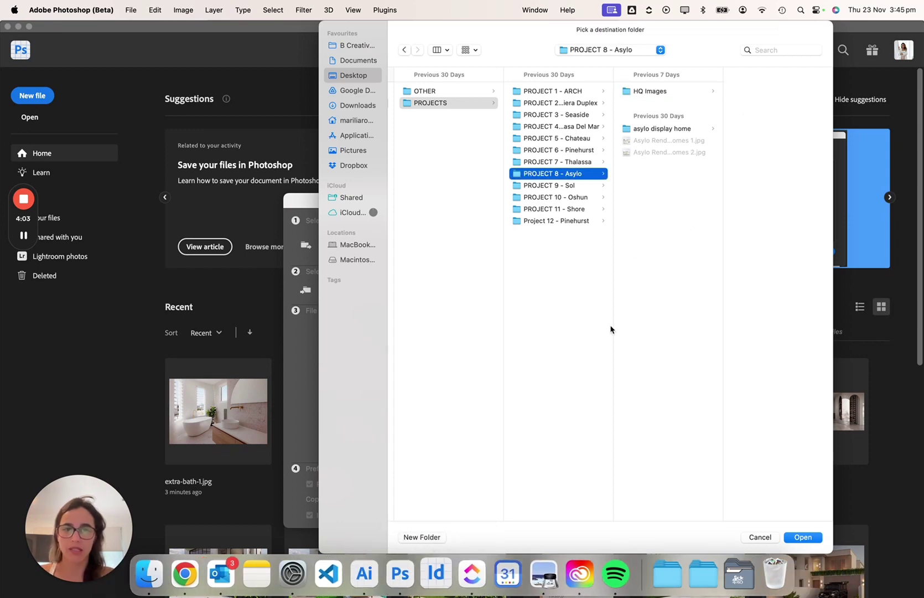
click(416, 537)
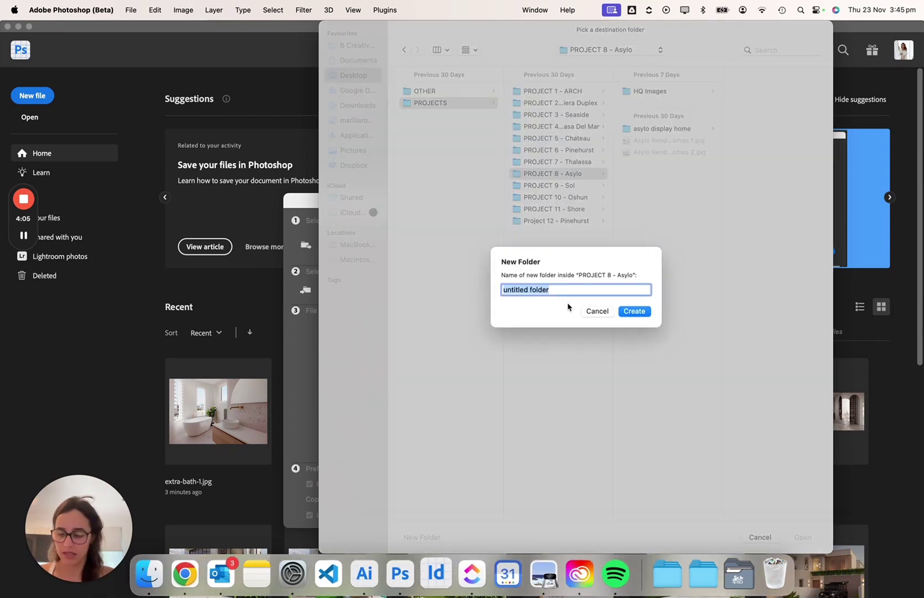
text(WEB)
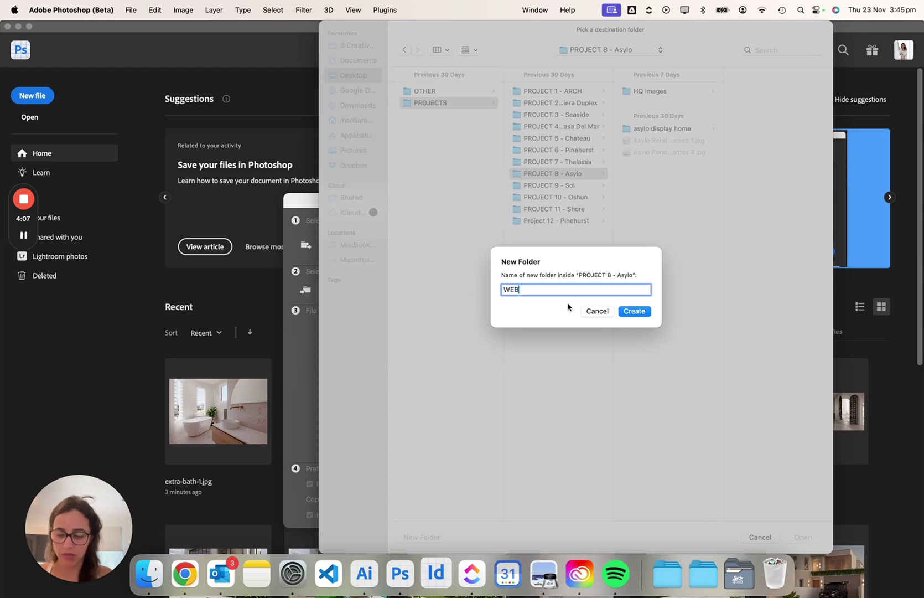
text(P Images)
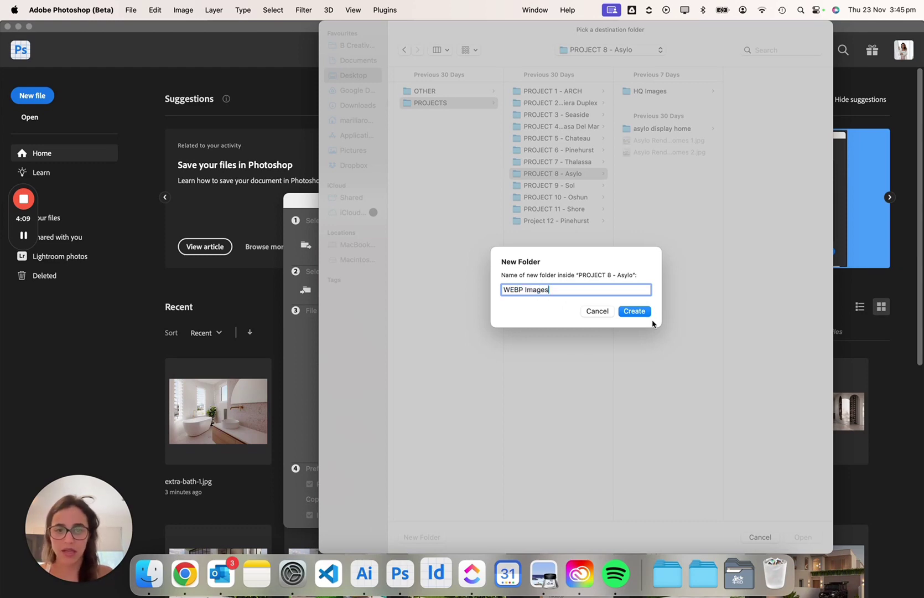
click(640, 314)
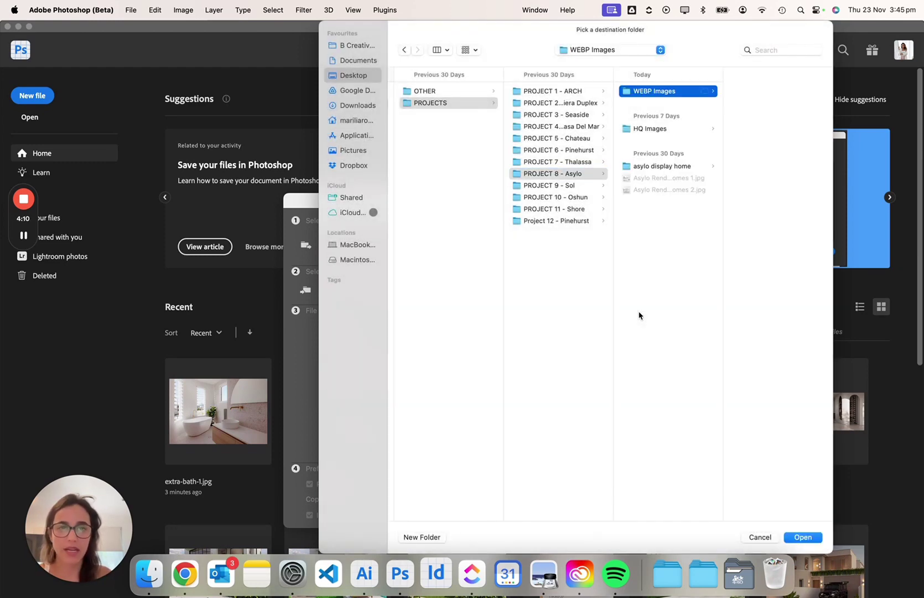
click(803, 537)
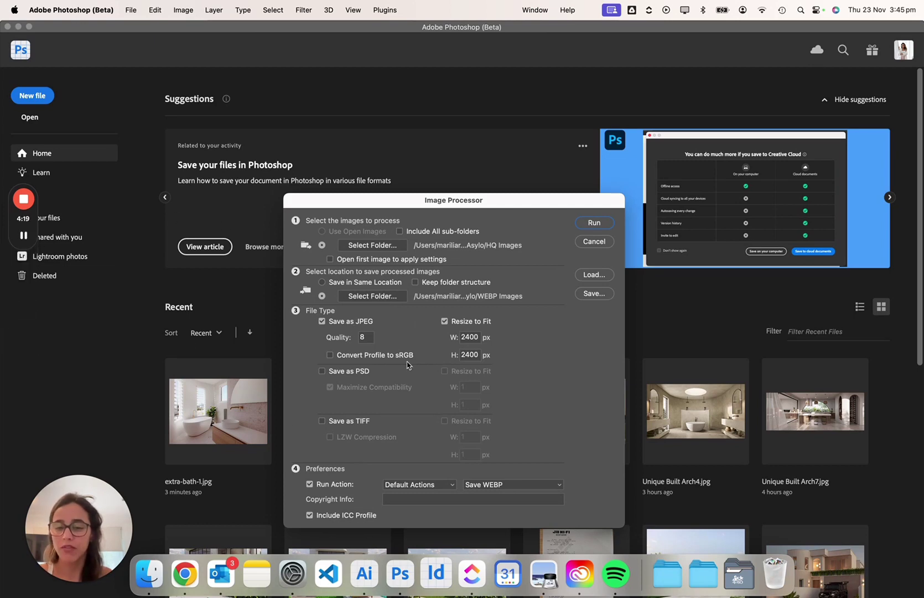
Keep Save as JPEG enabled and set Resize to Fit to 2200 × 2200 px
click(23, 235)
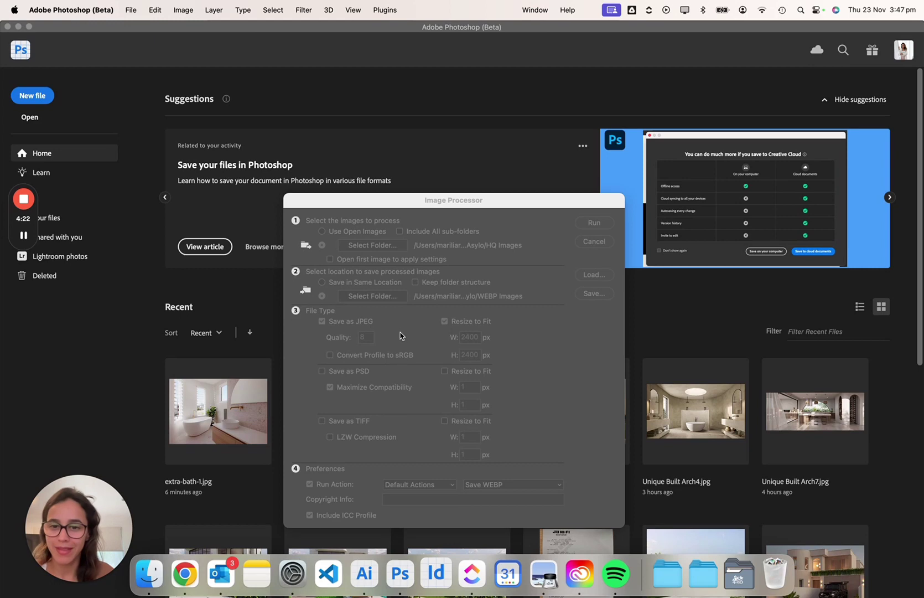
click(401, 335)
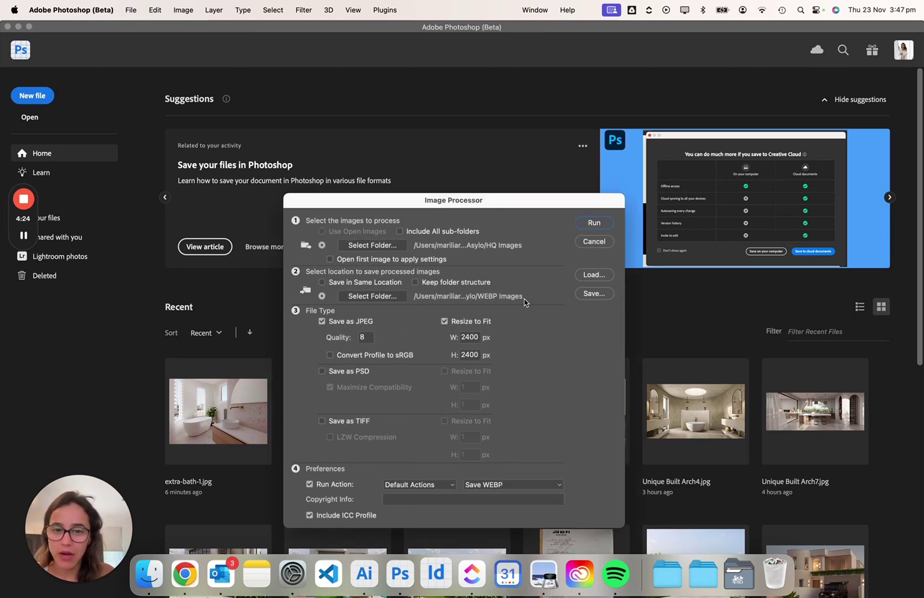
click(322, 322)
click(321, 322)
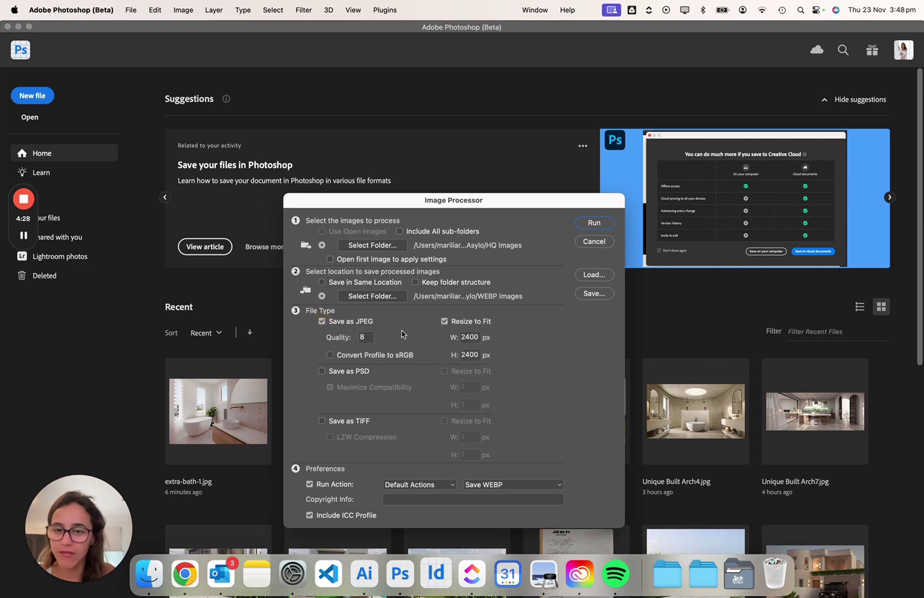
click(469, 322)
click(445, 322)
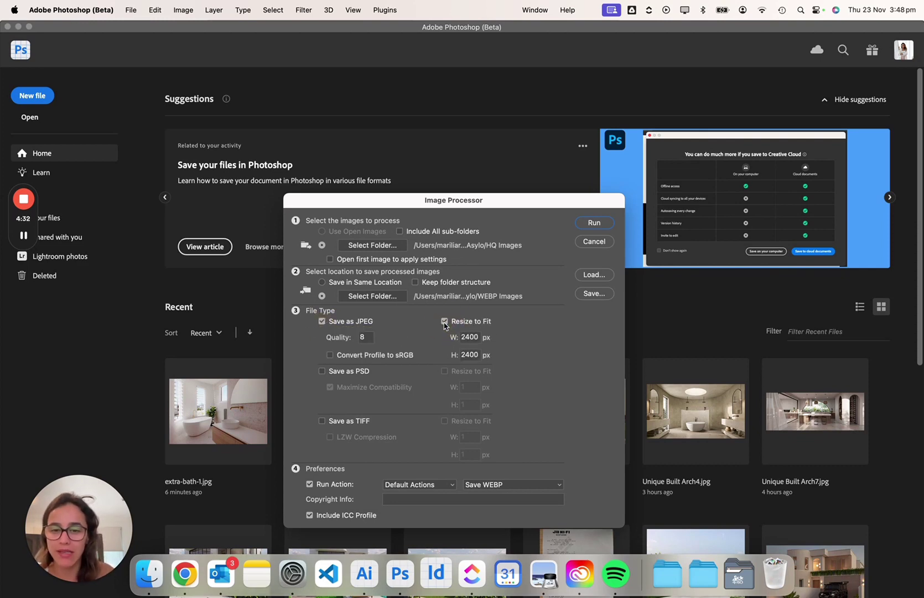
click(471, 336)
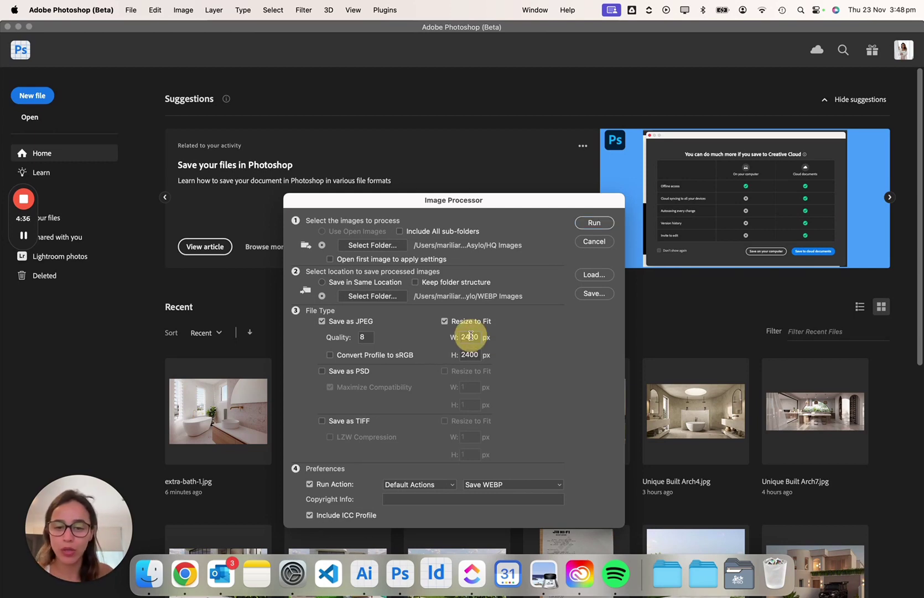
double_click(472, 336)
text(22)
key(Tab)
text(2200)
key(Tab)
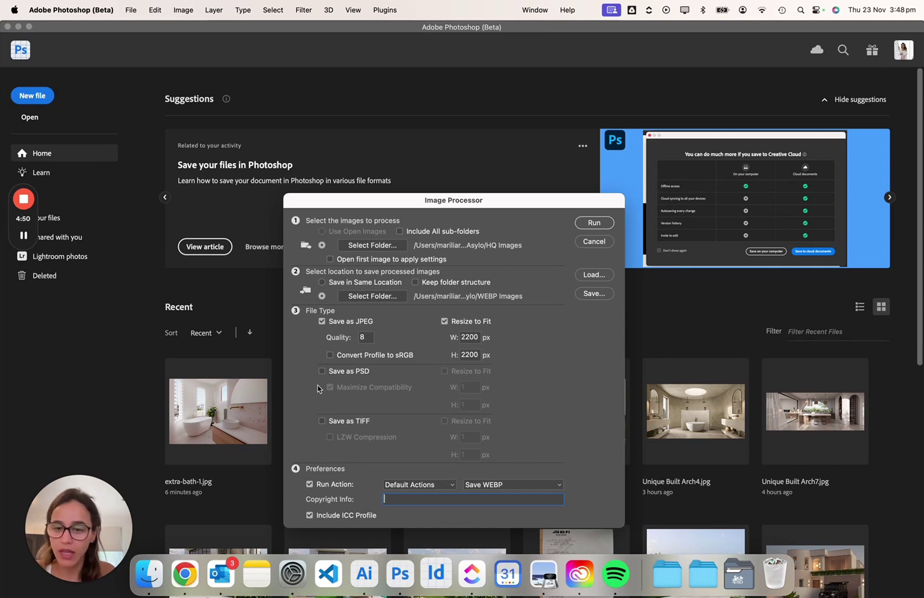
Have Image Processor run the Save WEBP Images action from Default Actions
click(310, 484)
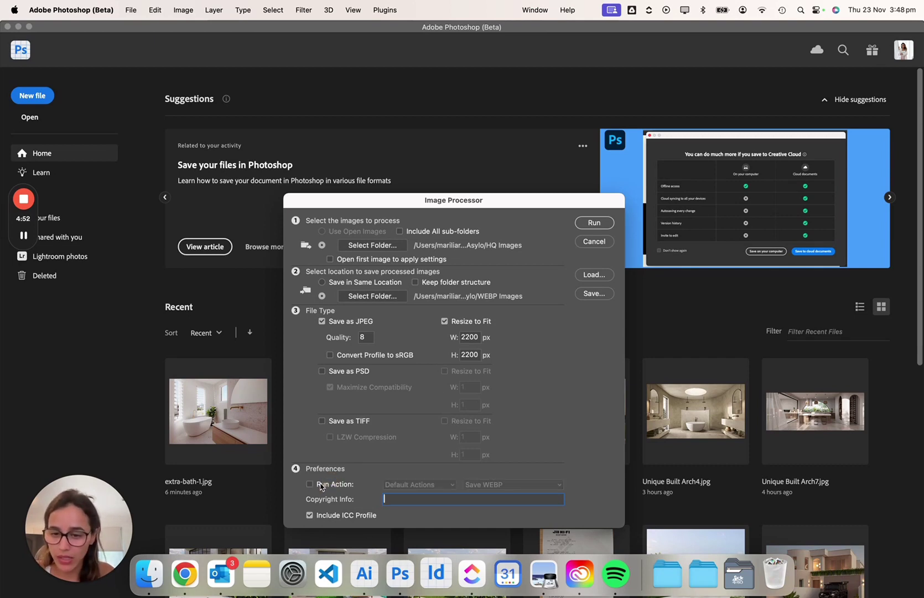
click(310, 485)
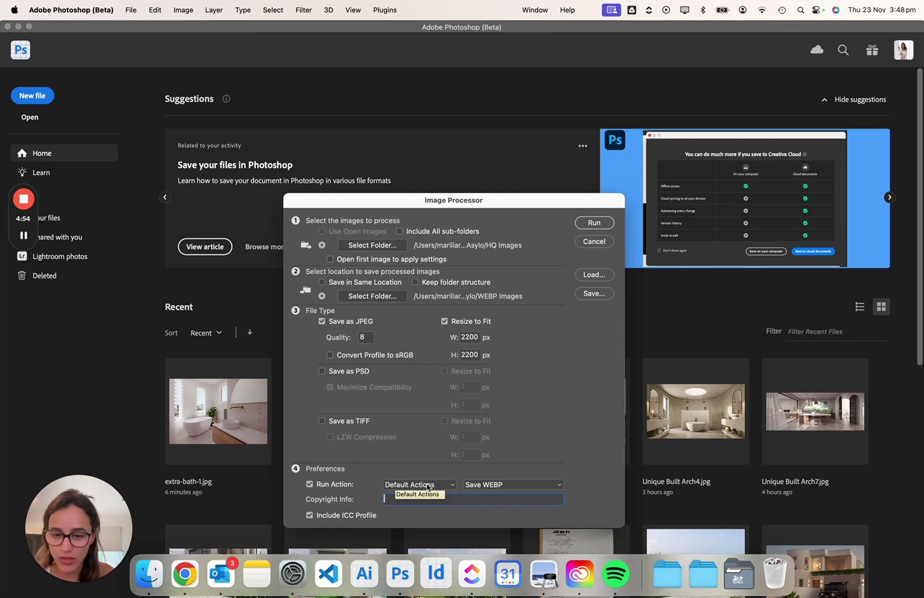
click(491, 486)
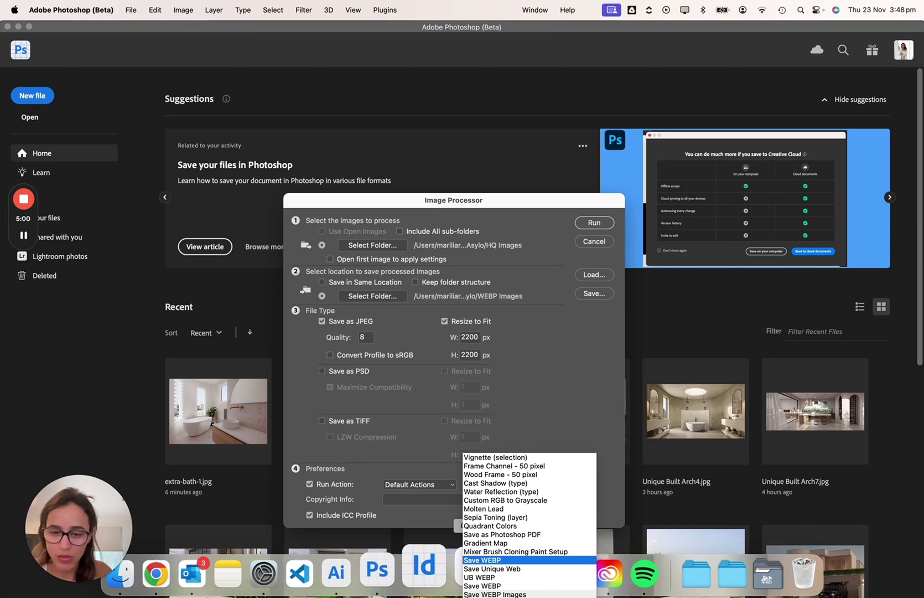
click(515, 594)
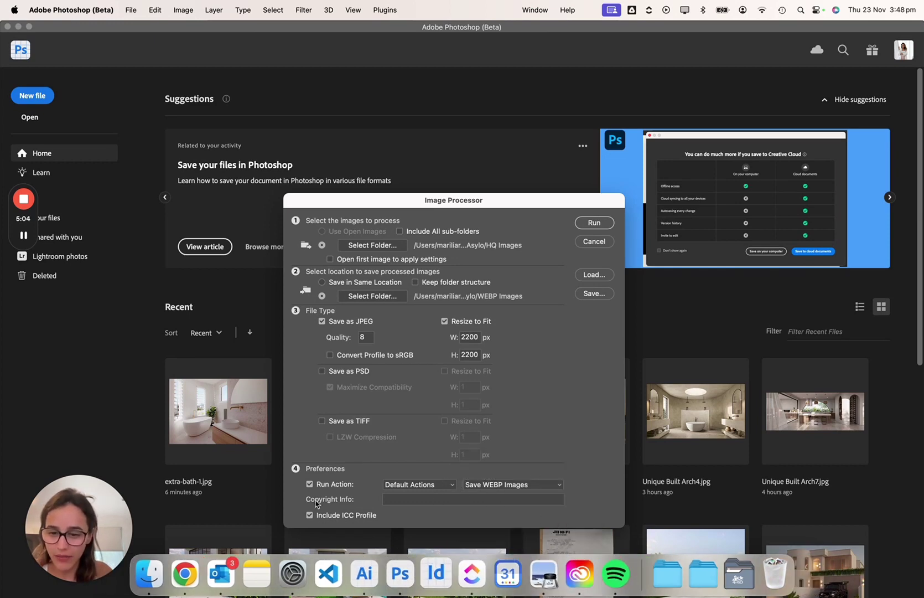
Run the batch over all HQ Images renders, then bring up PROJECT 8 - Asylo in Finder
click(606, 224)
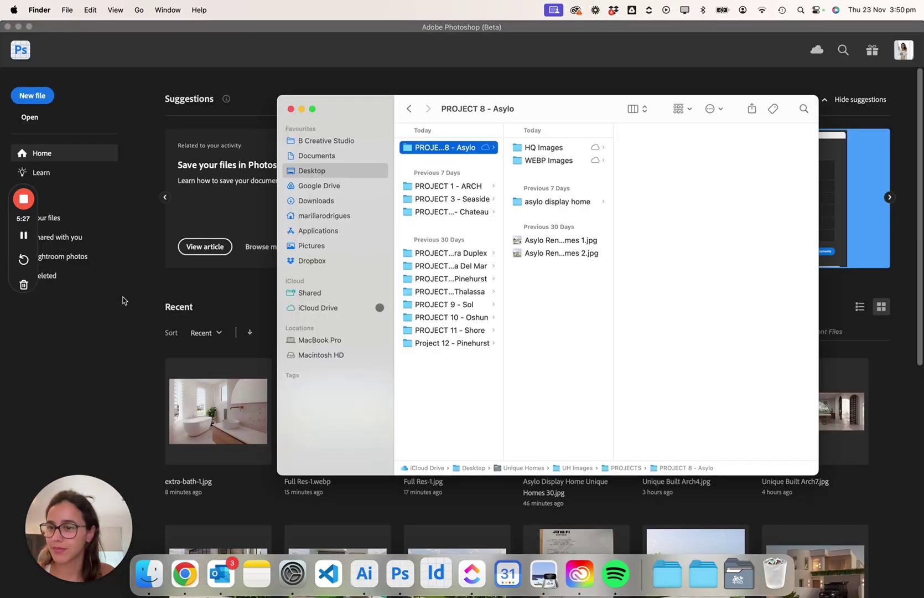
drag(113, 534, 236, 155)
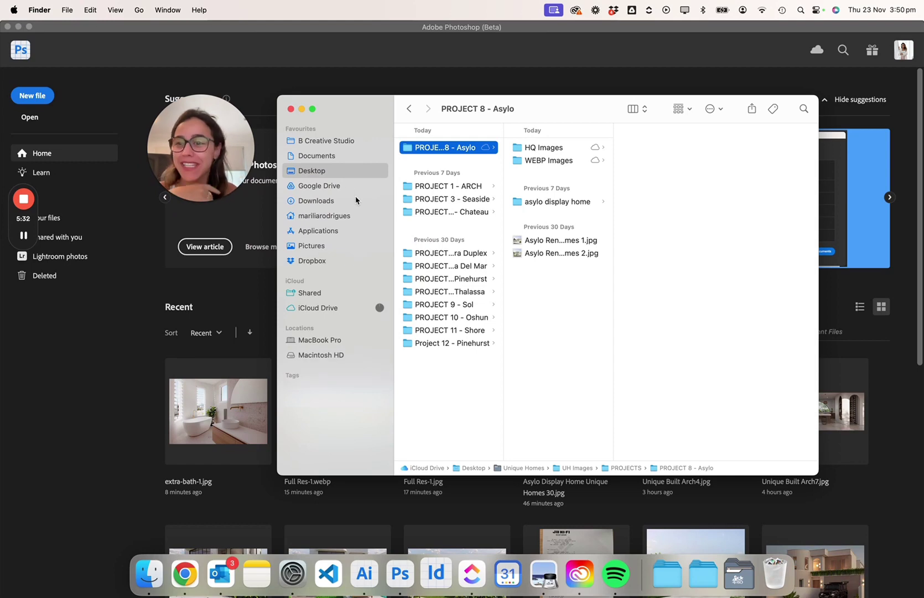
Open WEBP Images > JPEG and verify files like extra-bath-1.jpg measure 2200 × 1467 px
click(545, 162)
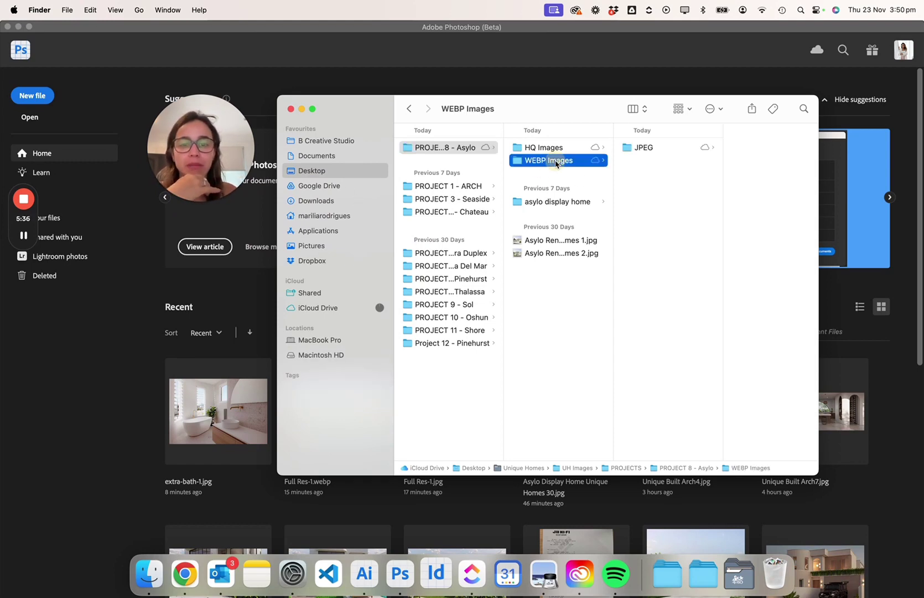
click(639, 148)
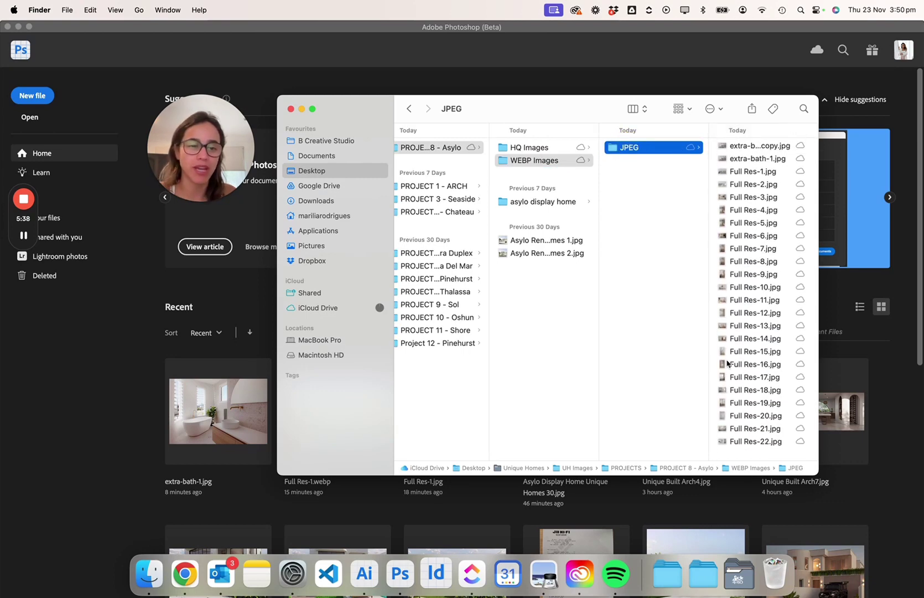
click(730, 392)
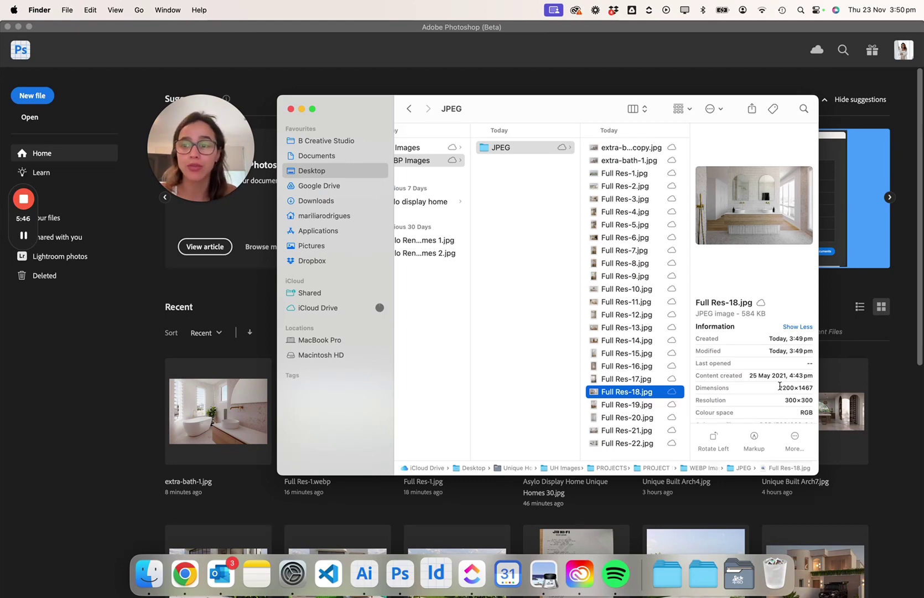
key(Up)
key(Up)
key(Up)
key(Up)
key(Up)
key(Up)
key(Up)
key(Up)
key(Up)
key(Up)
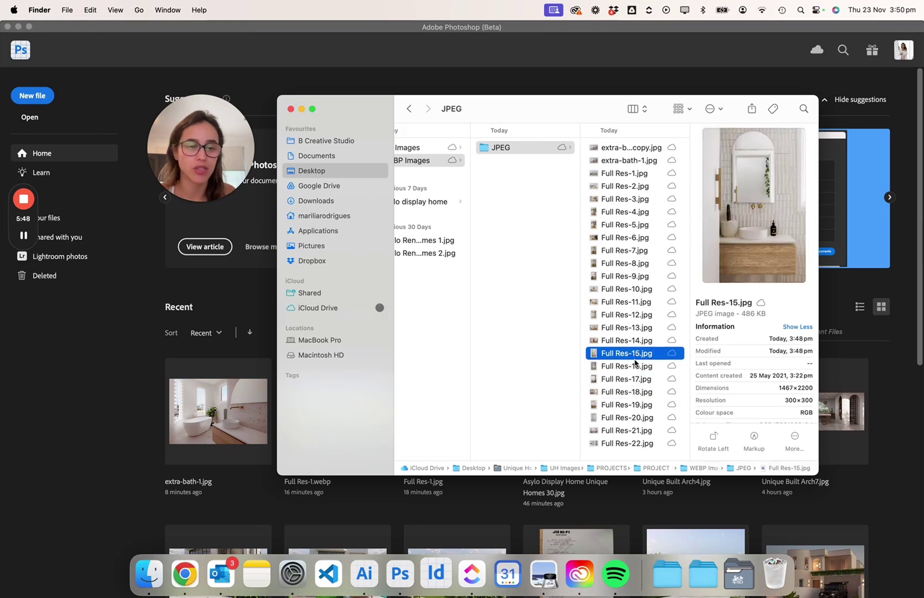
key(Up)
key(Up)
key(Up)
key(Up)
key(Up)
key(Up)
key(Up)
key(Up)
key(Up)
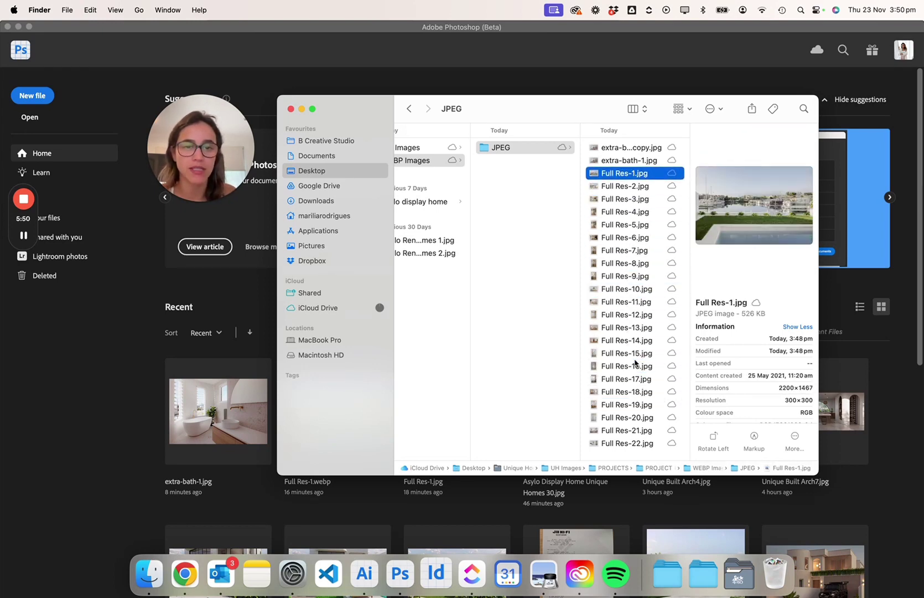
key(Down)
key(Down)
key(Down)
key(Down)
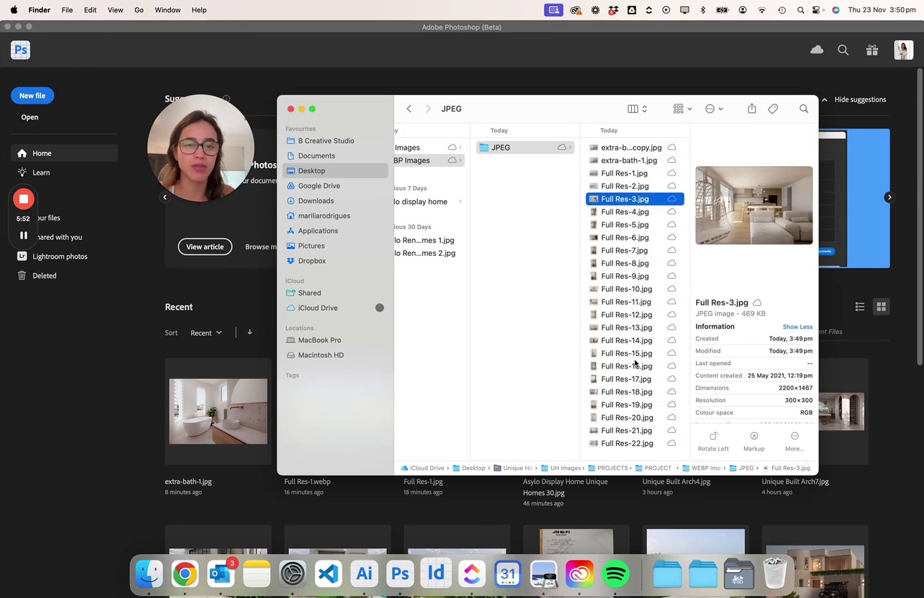
key(Up)
key(Up)
key(Up)
key(Up)
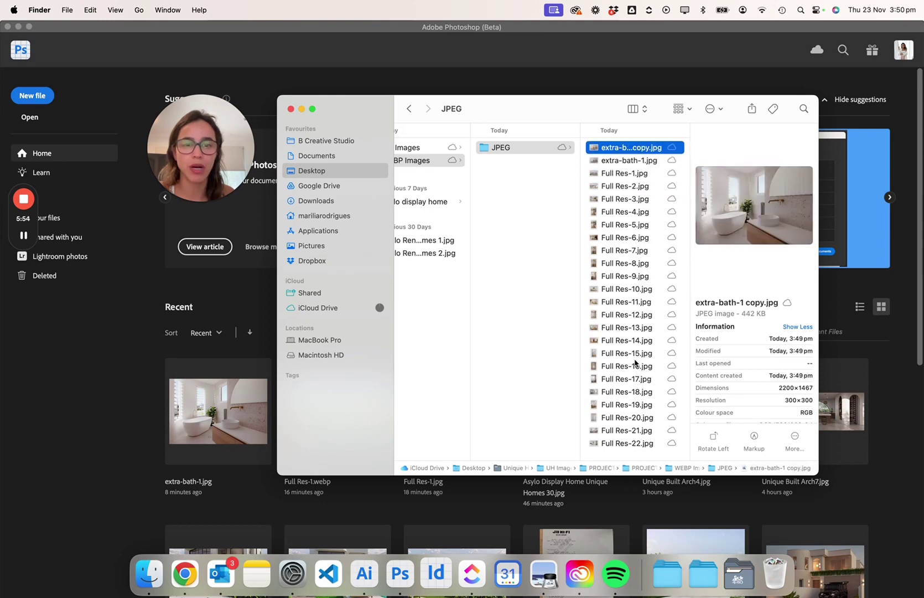
key(Down)
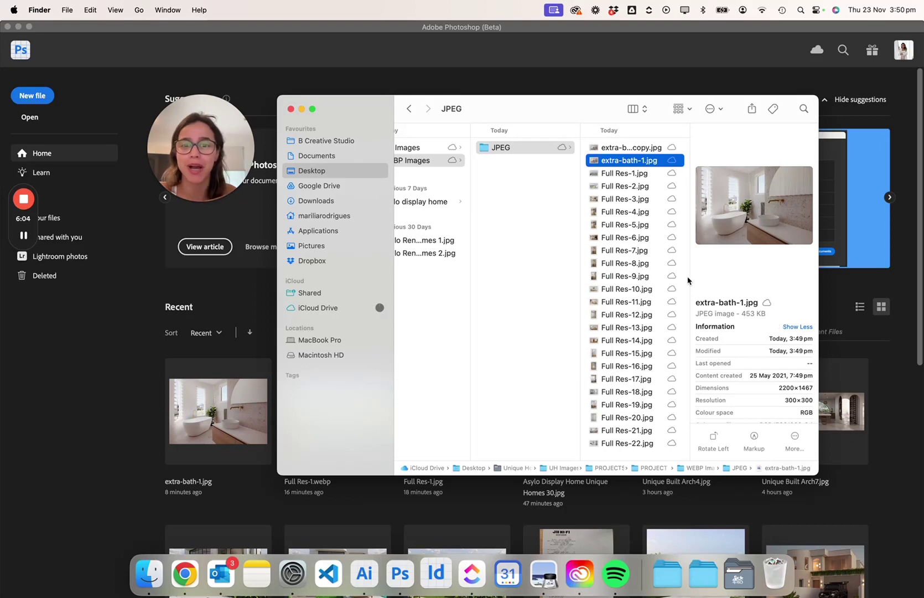
scroll(688, 281, left, 5)
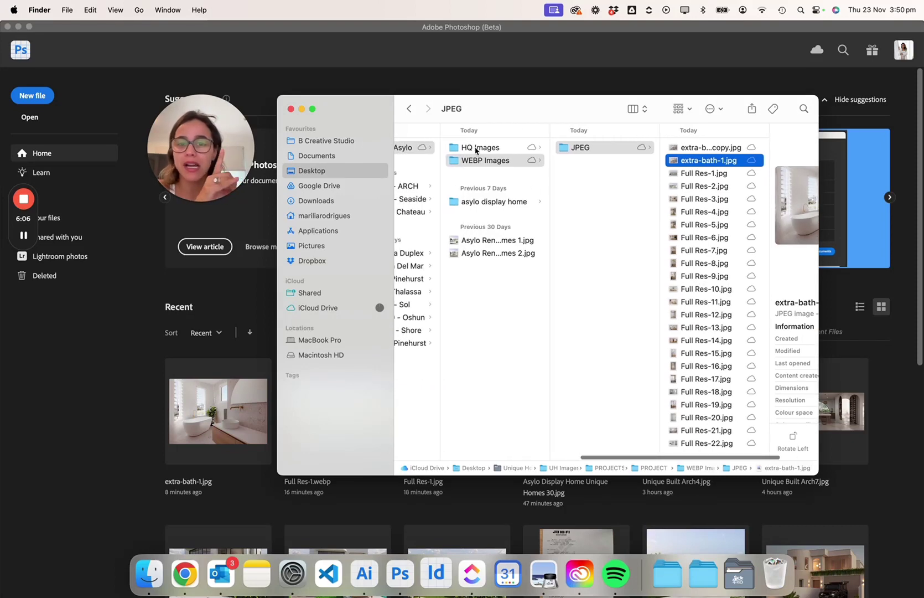
Confirm extra-bath-1 copy 2.webp is 239 KB at 2200×1467, then go back to WEBP Images' JPEG subfolder
click(476, 148)
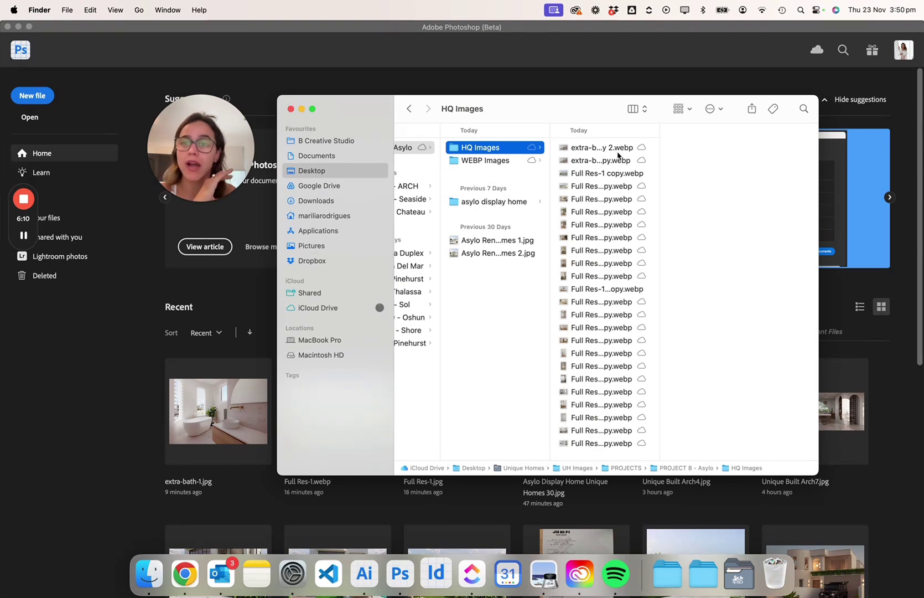
click(618, 149)
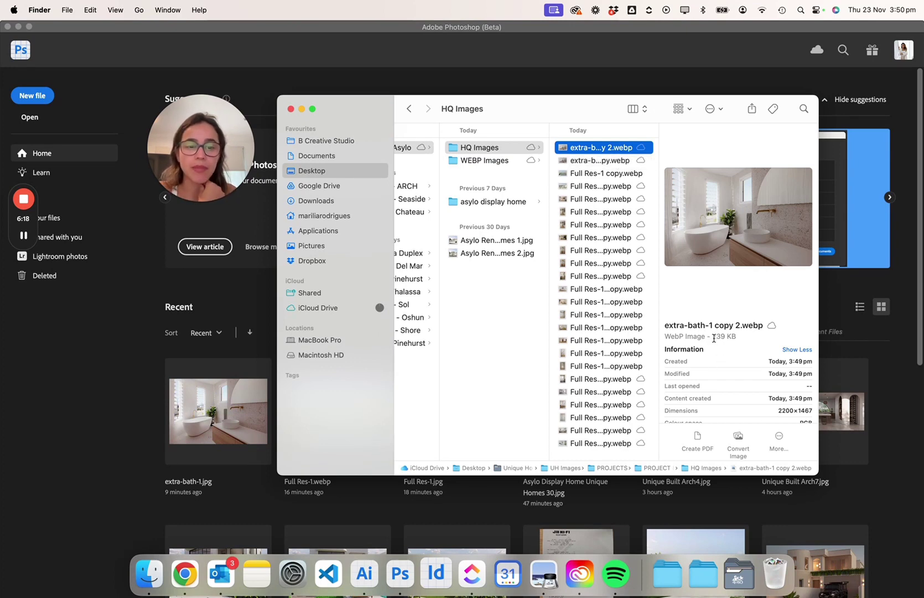
drag(713, 337, 733, 338)
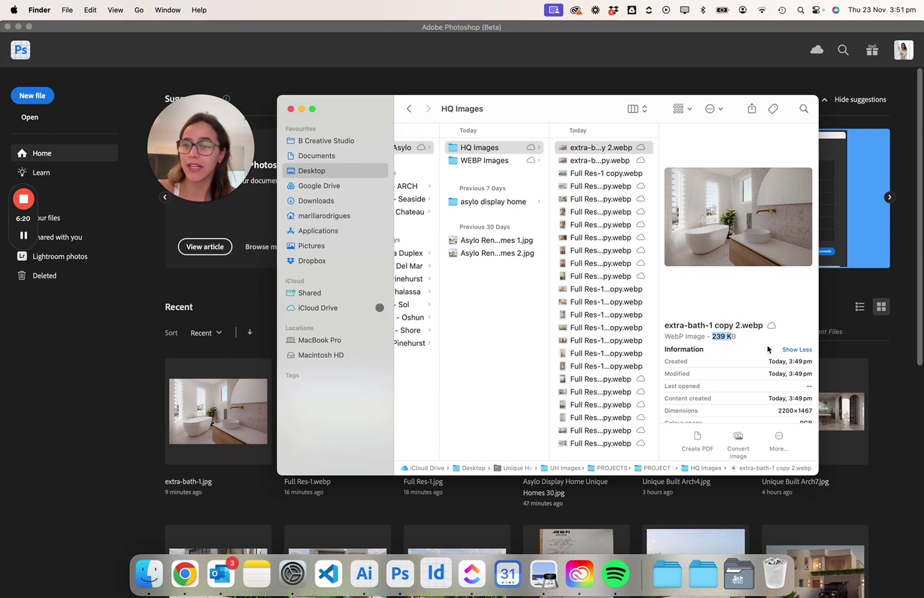
scroll(769, 388, down, 2)
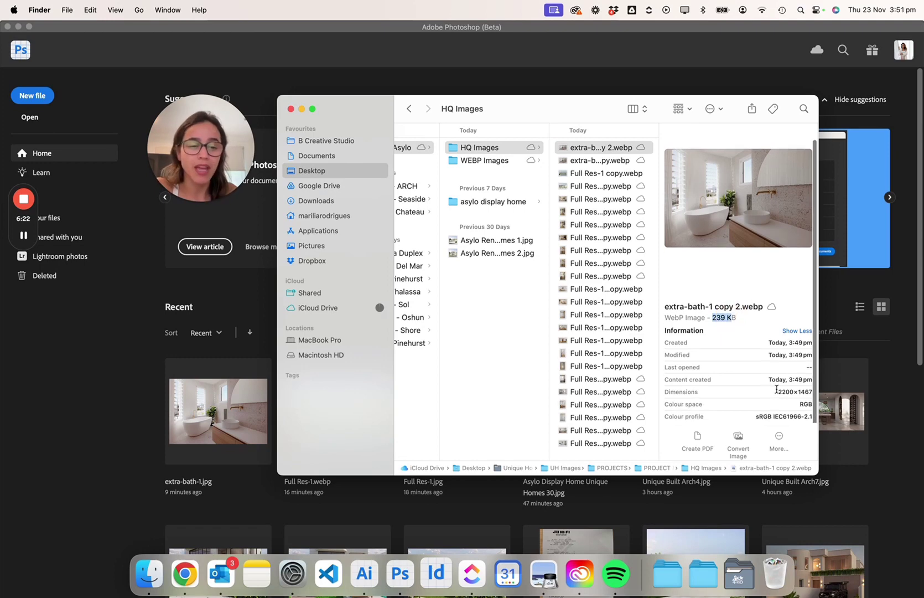
double_click(784, 391)
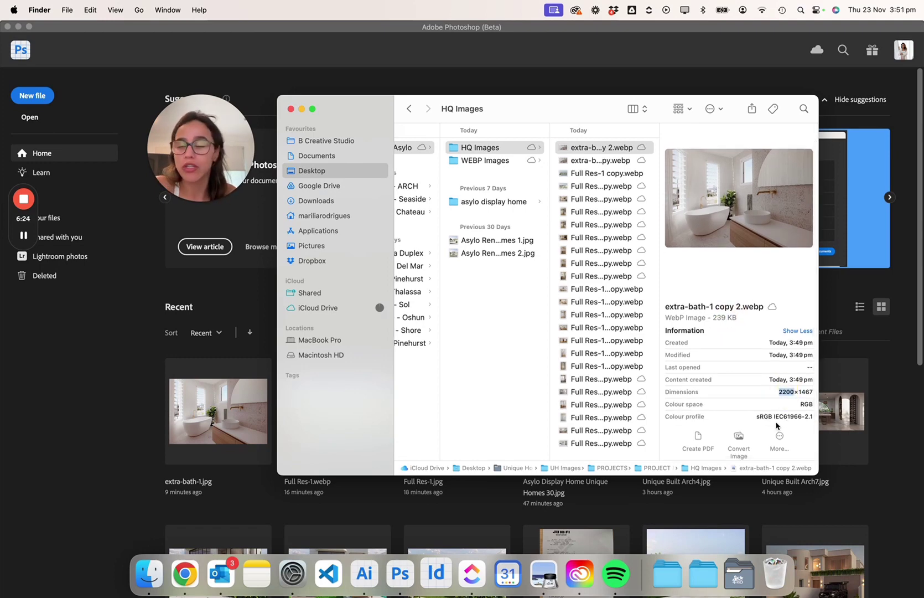
click(493, 161)
click(595, 146)
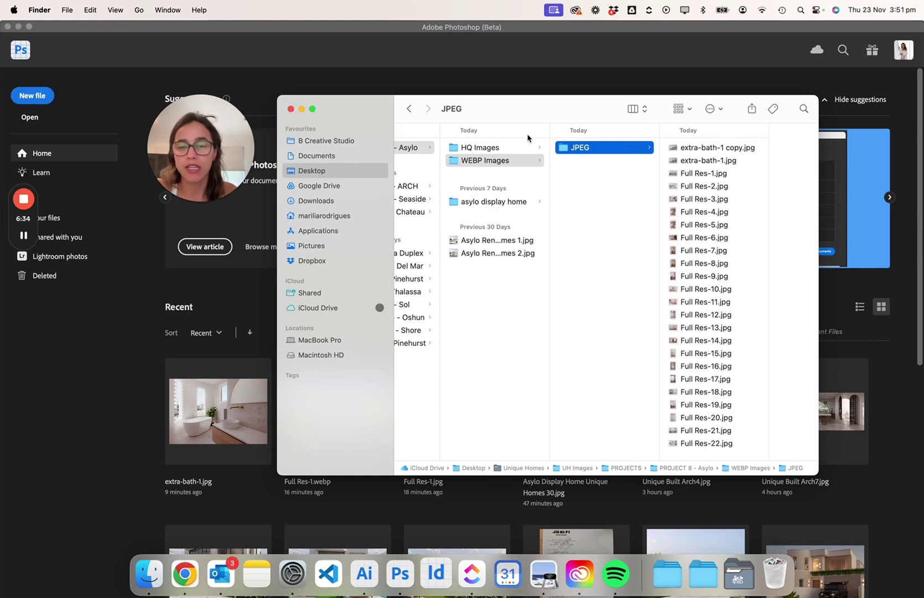
Delete the unwanted JPEG folder from WEBP Images
click(456, 164)
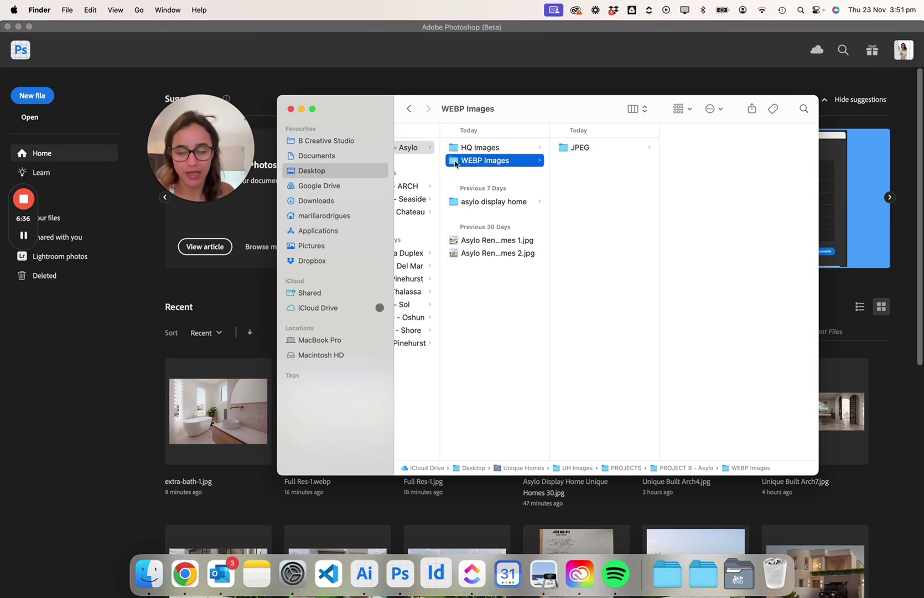
click(564, 147)
key(super+BackSpace)
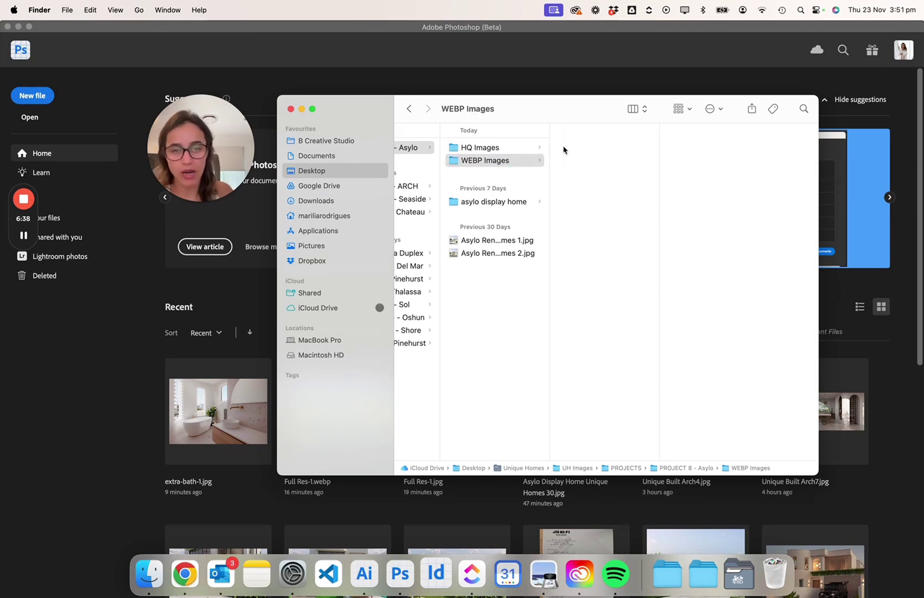
Check the WebP copies in HQ Images, confirming Full Res-11 copy is 196 KB at 2200 px wide
click(514, 147)
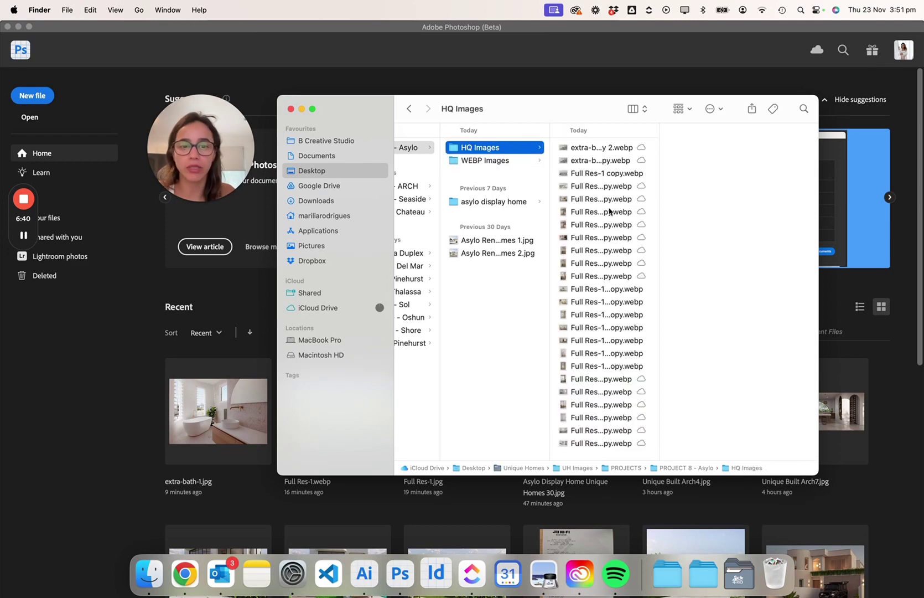
click(603, 148)
scroll(605, 246, down, 5)
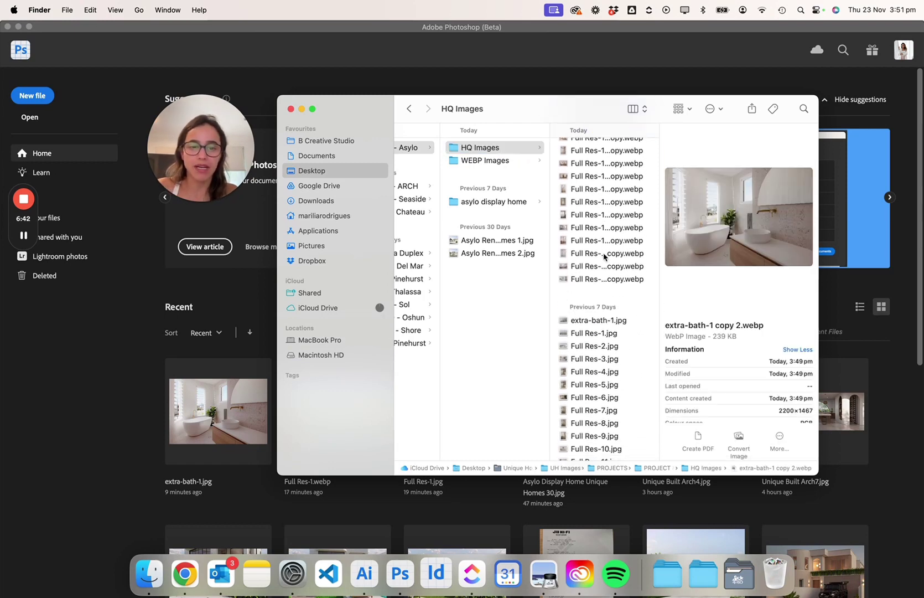
click(609, 280)
key(Up)
key(Up)
key(Up)
key(Up)
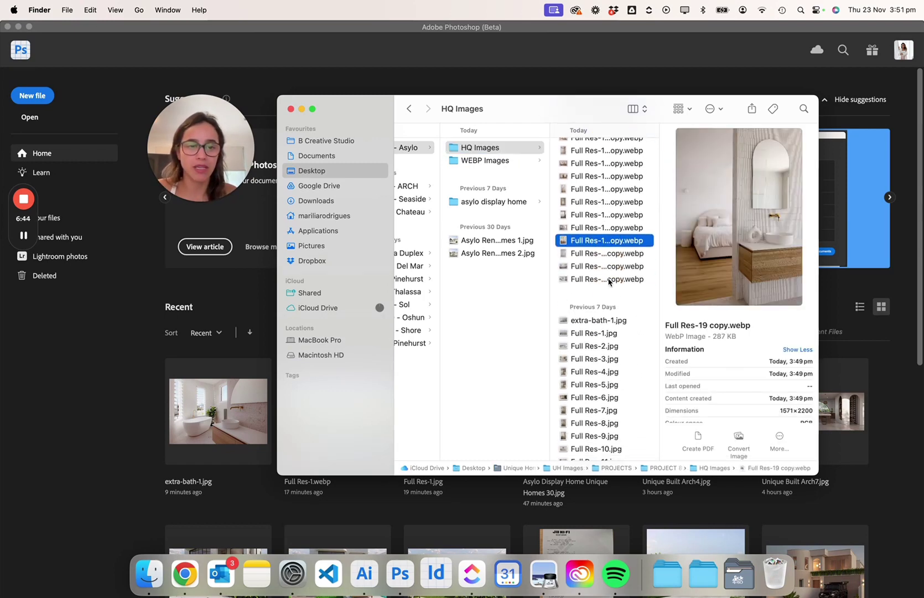
key(Up)
key(Up)
key(Up)
key(Up)
key(Up)
key(Up)
key(Up)
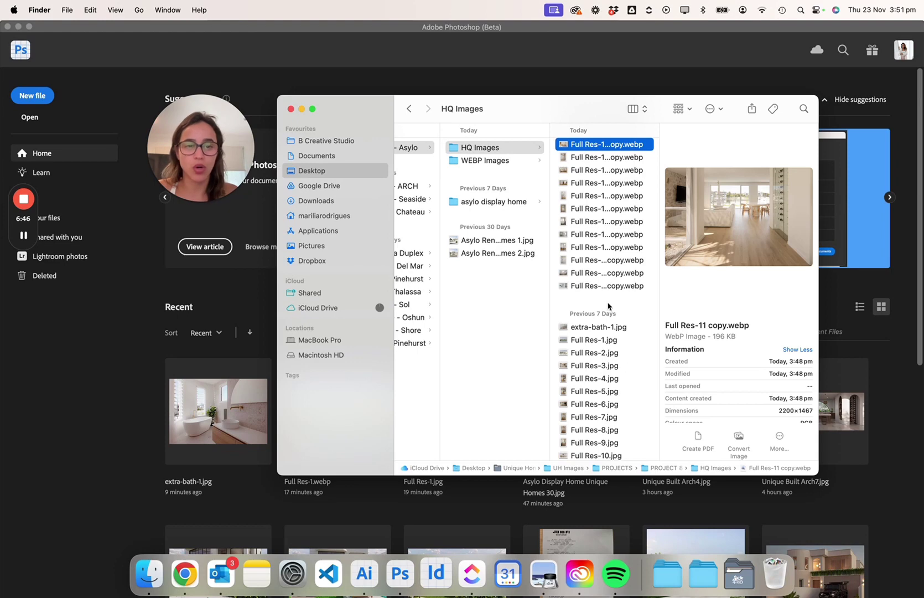
scroll(810, 409, down, 2)
double_click(781, 392)
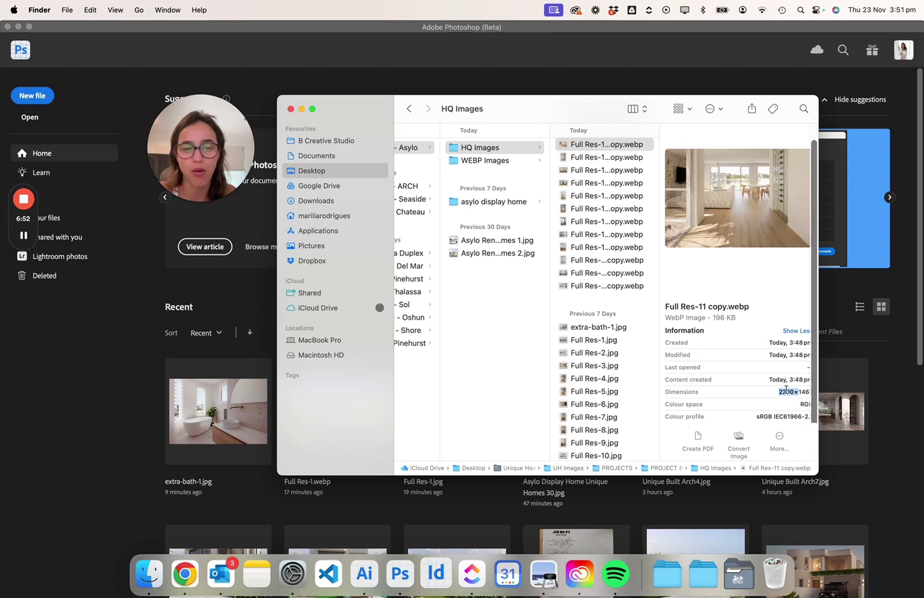
drag(714, 317, 732, 318)
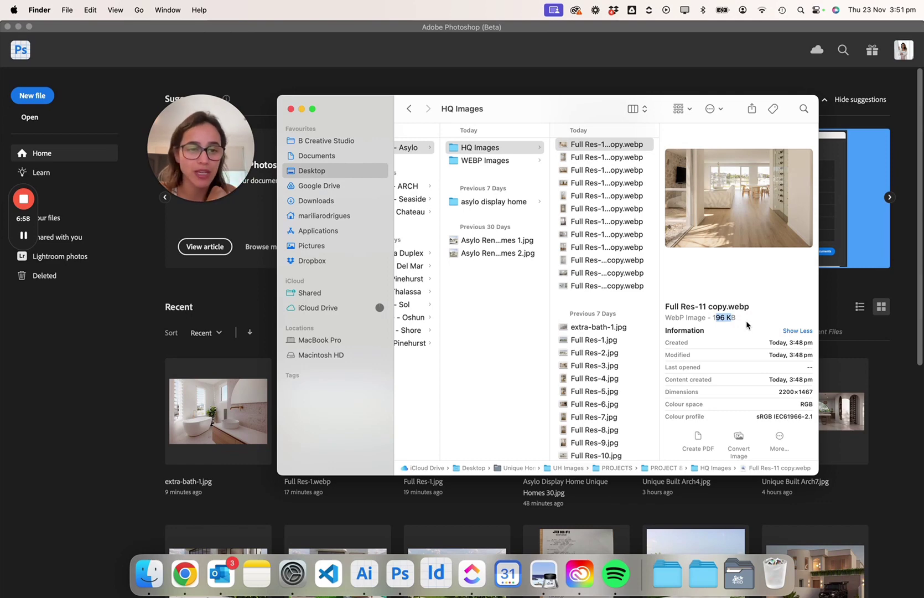
click(587, 145)
Quick Look the WebP copies full-size, flipping through several to check their quality
key(space)
key(Down)
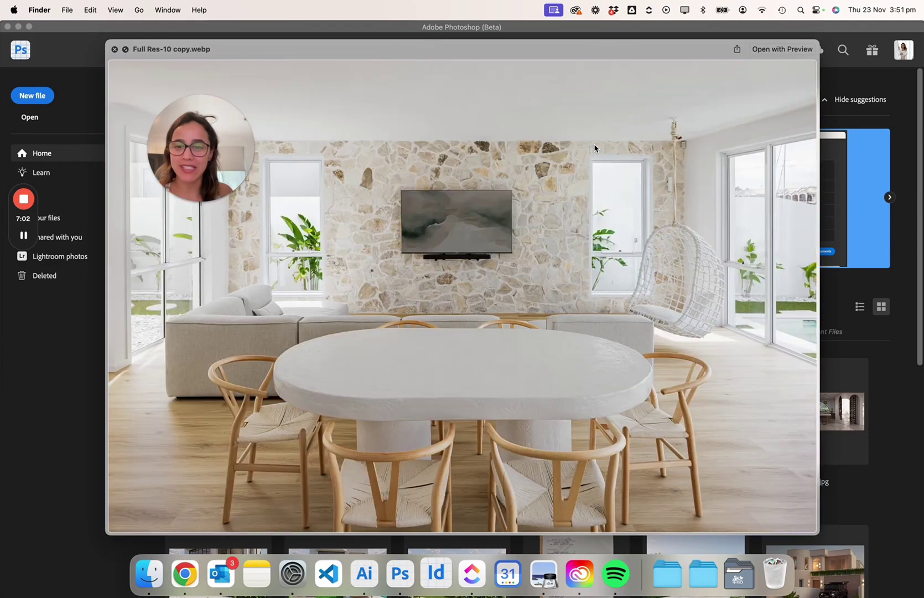
key(Down)
key(Down)
key(Down)
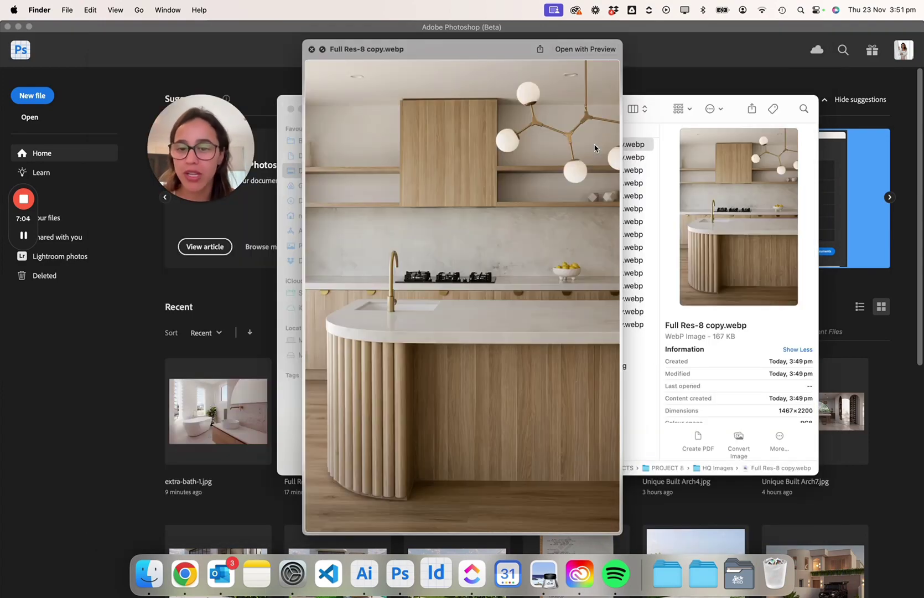
key(Down)
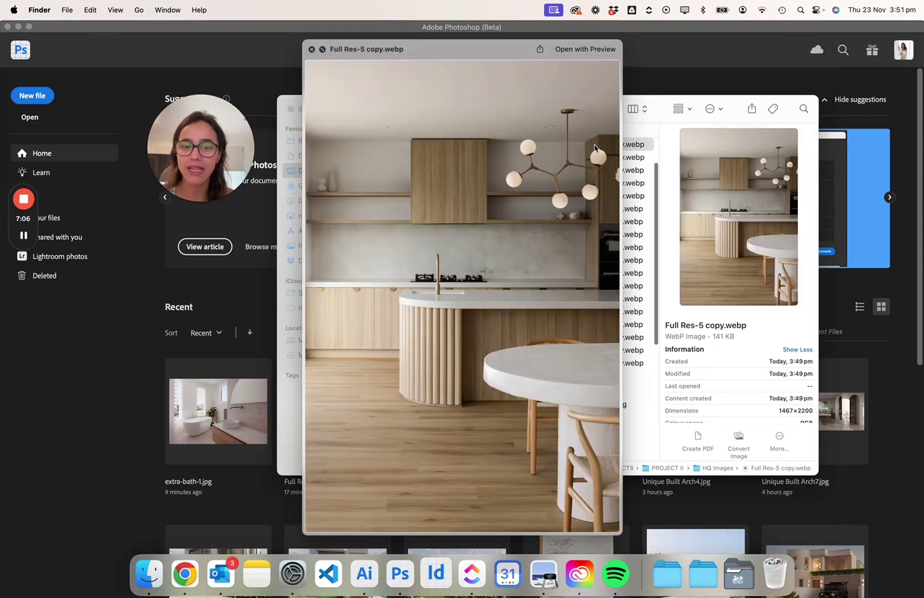